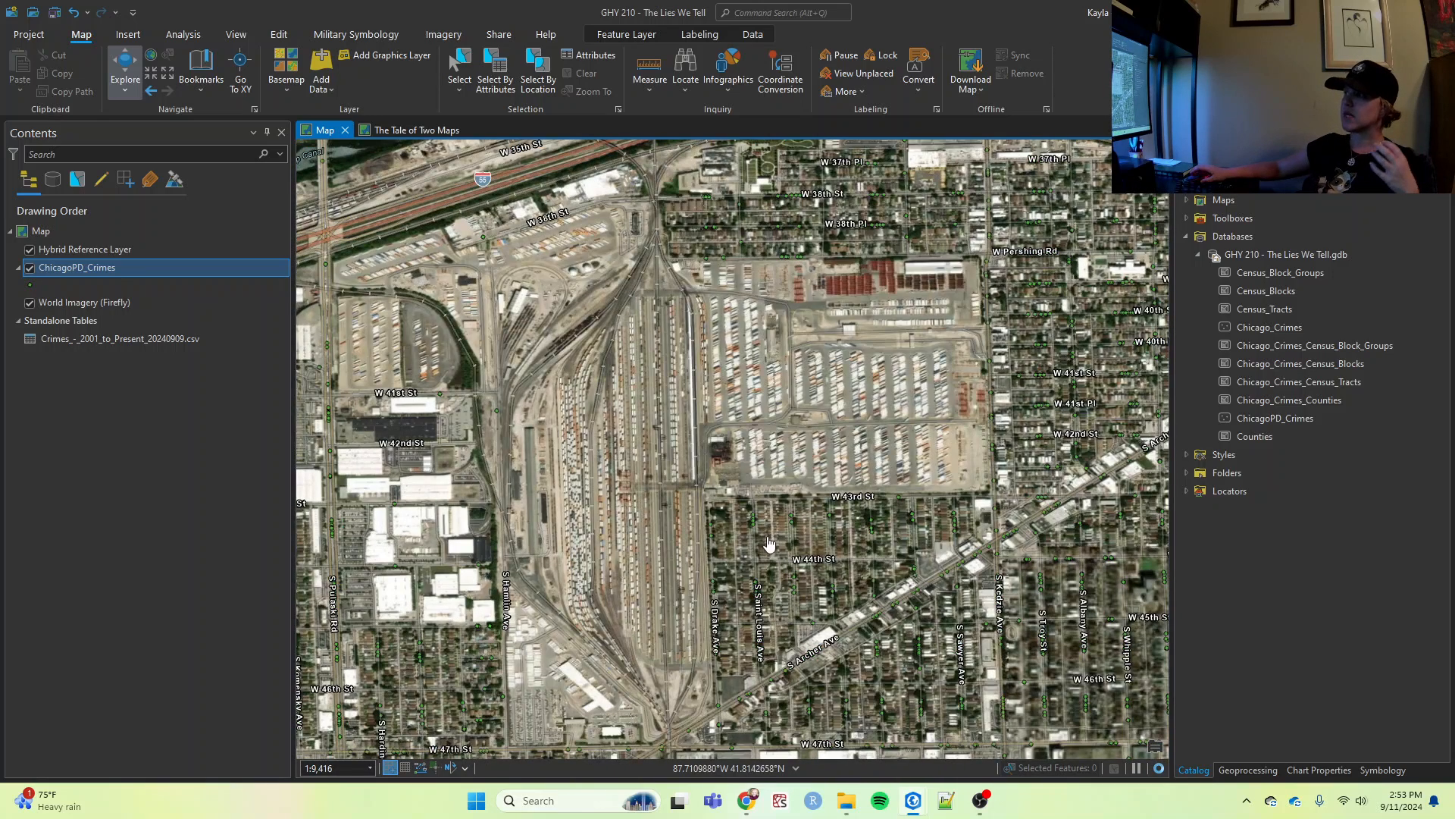
# Inspect the attributes of a crime point on South St Louis Ave just below West 43rd St
pyautogui.scroll(1, 752, 540)
pyautogui.scroll(2, 751, 540)
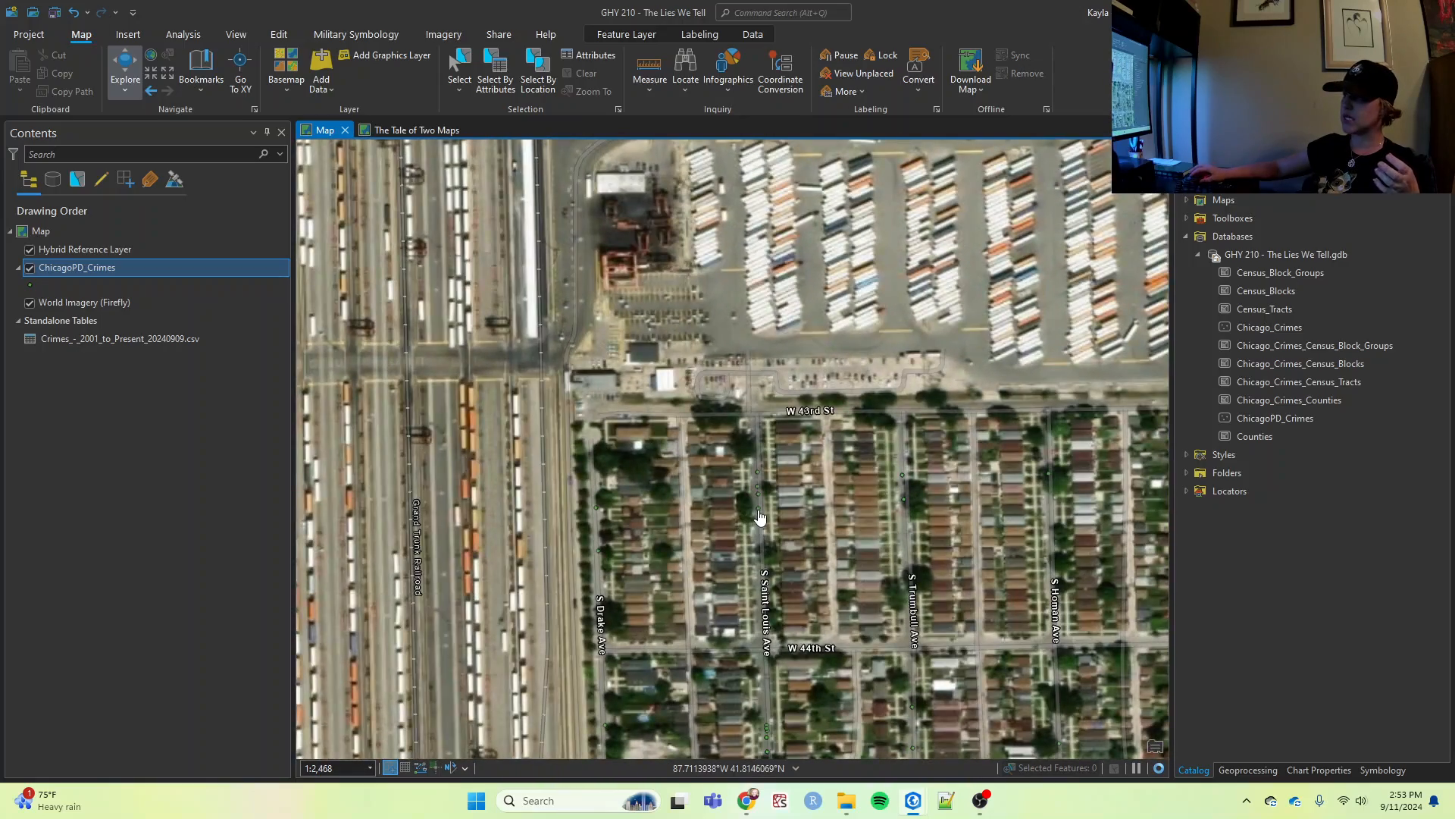
pyautogui.scroll(-1, 856, 542)
pyautogui.scroll(-1, 856, 542)
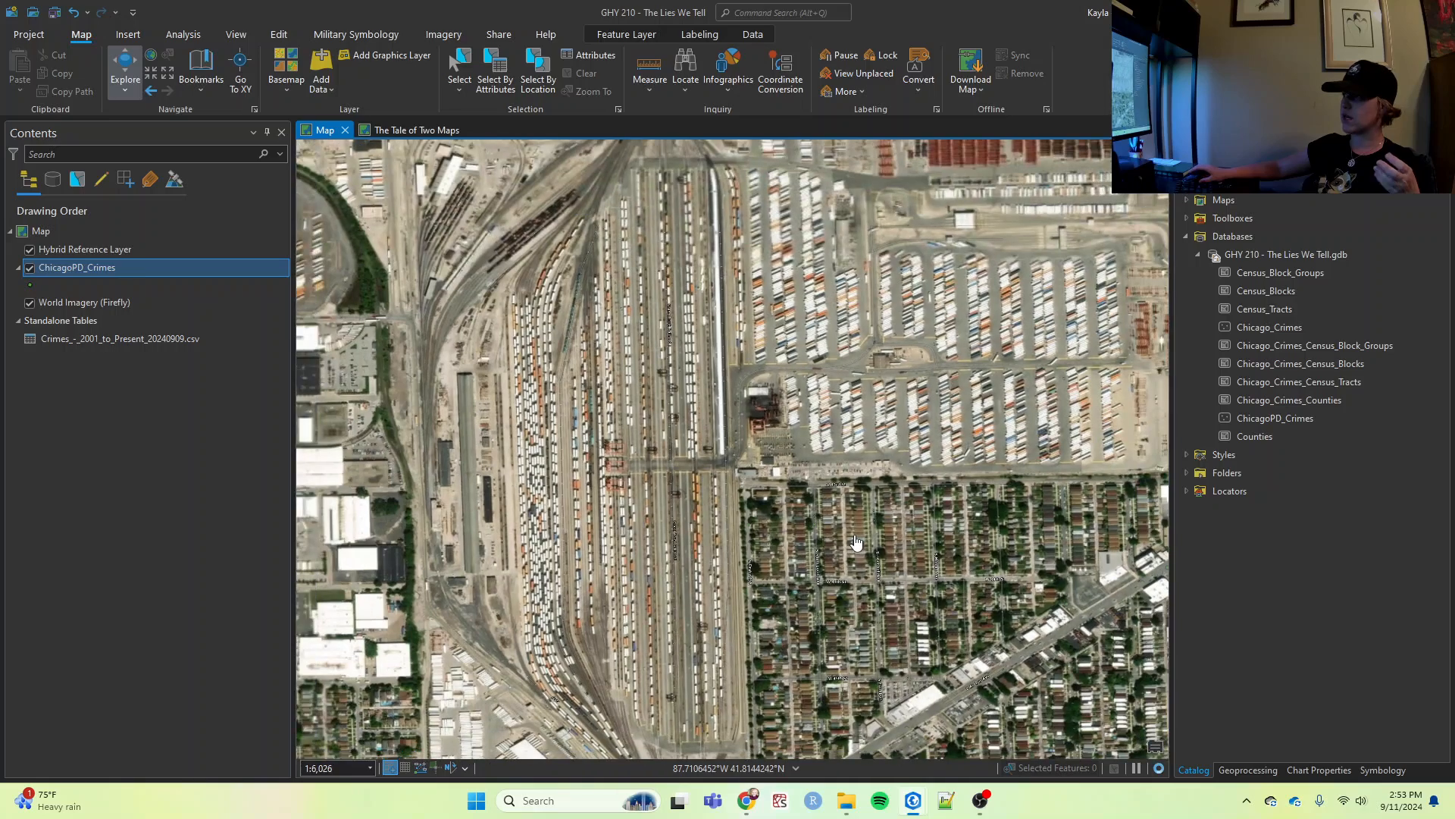
pyautogui.scroll(-1, 834, 544)
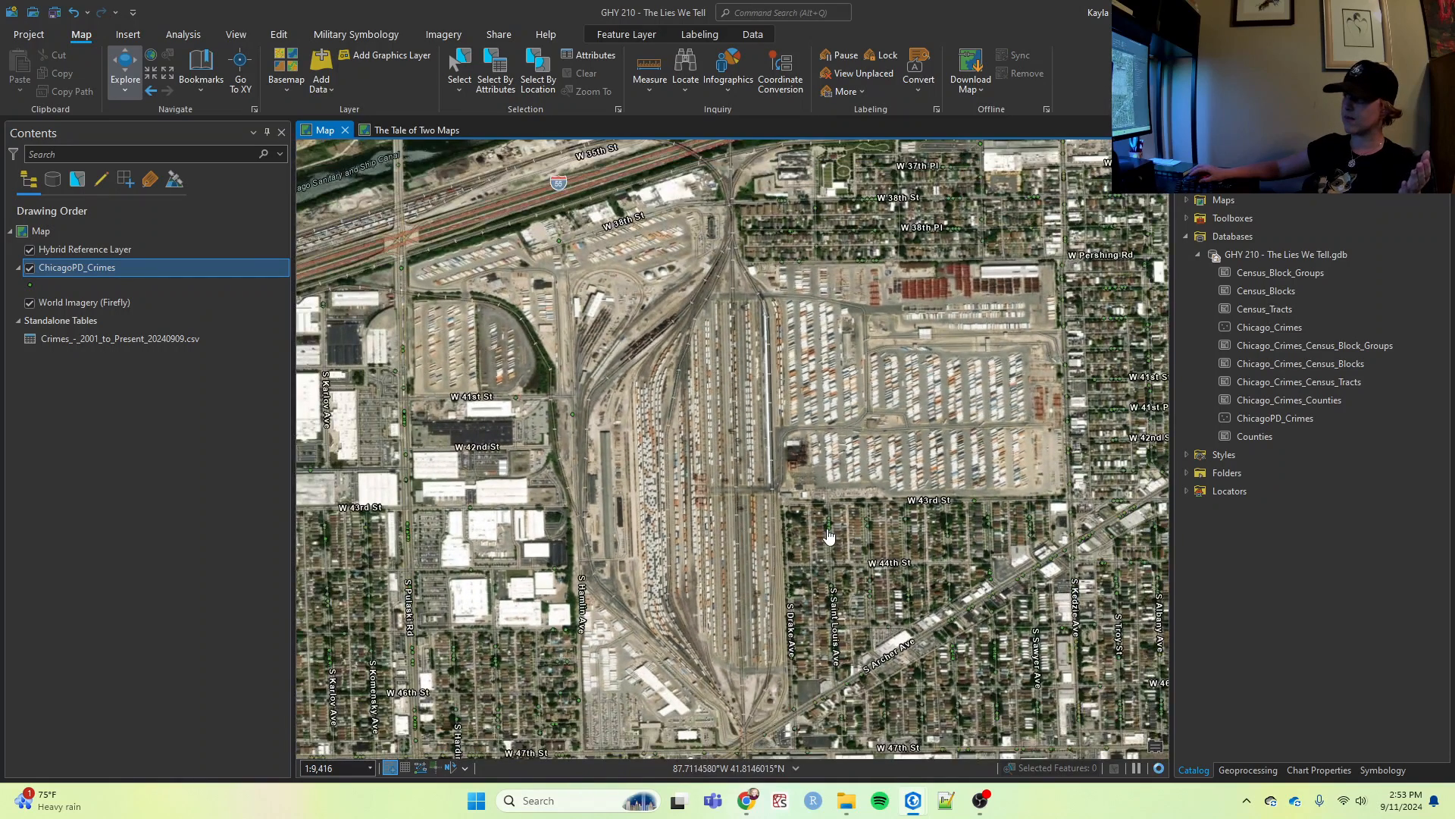
pyautogui.click(829, 535)
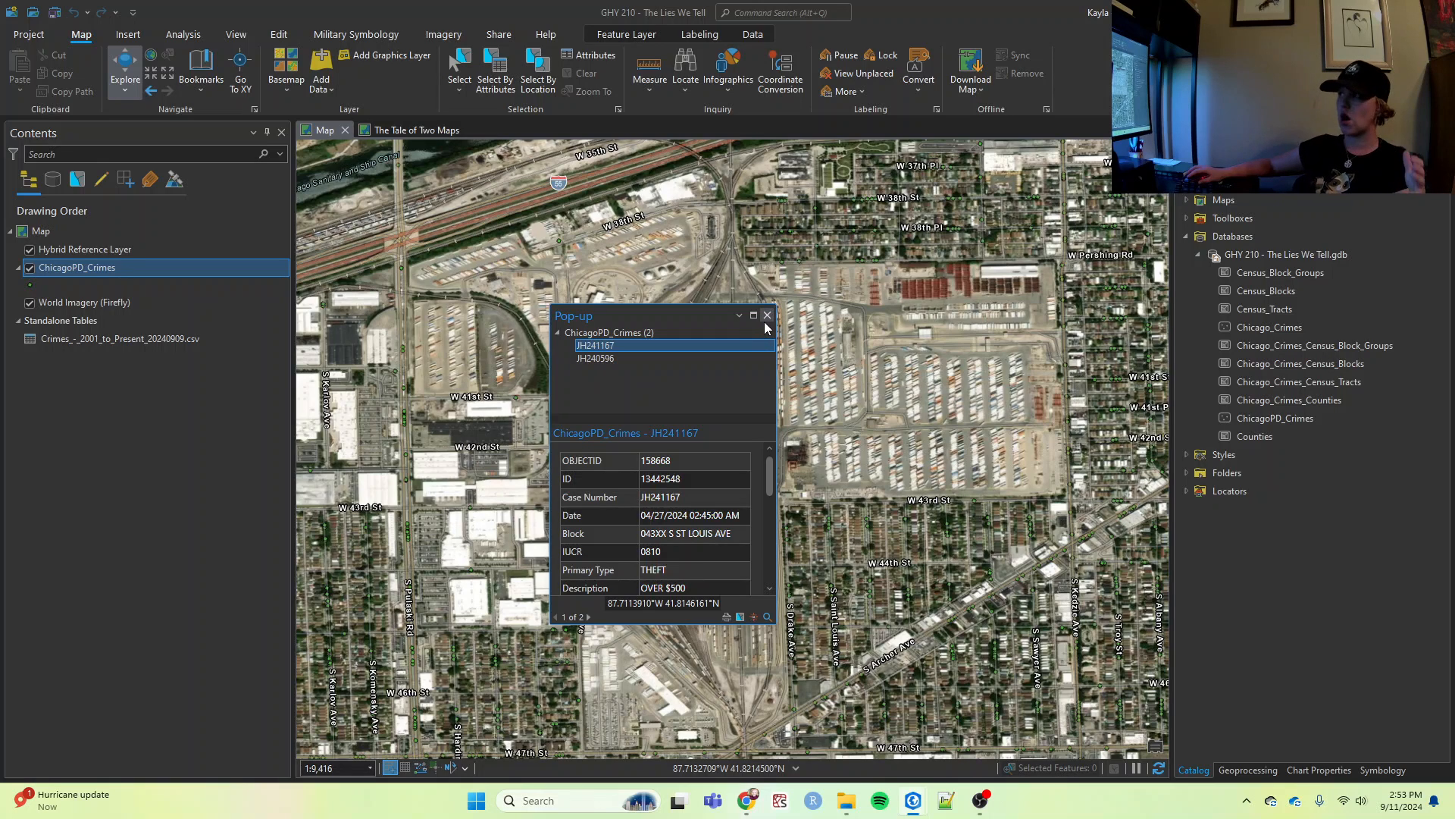
pyautogui.click(766, 317)
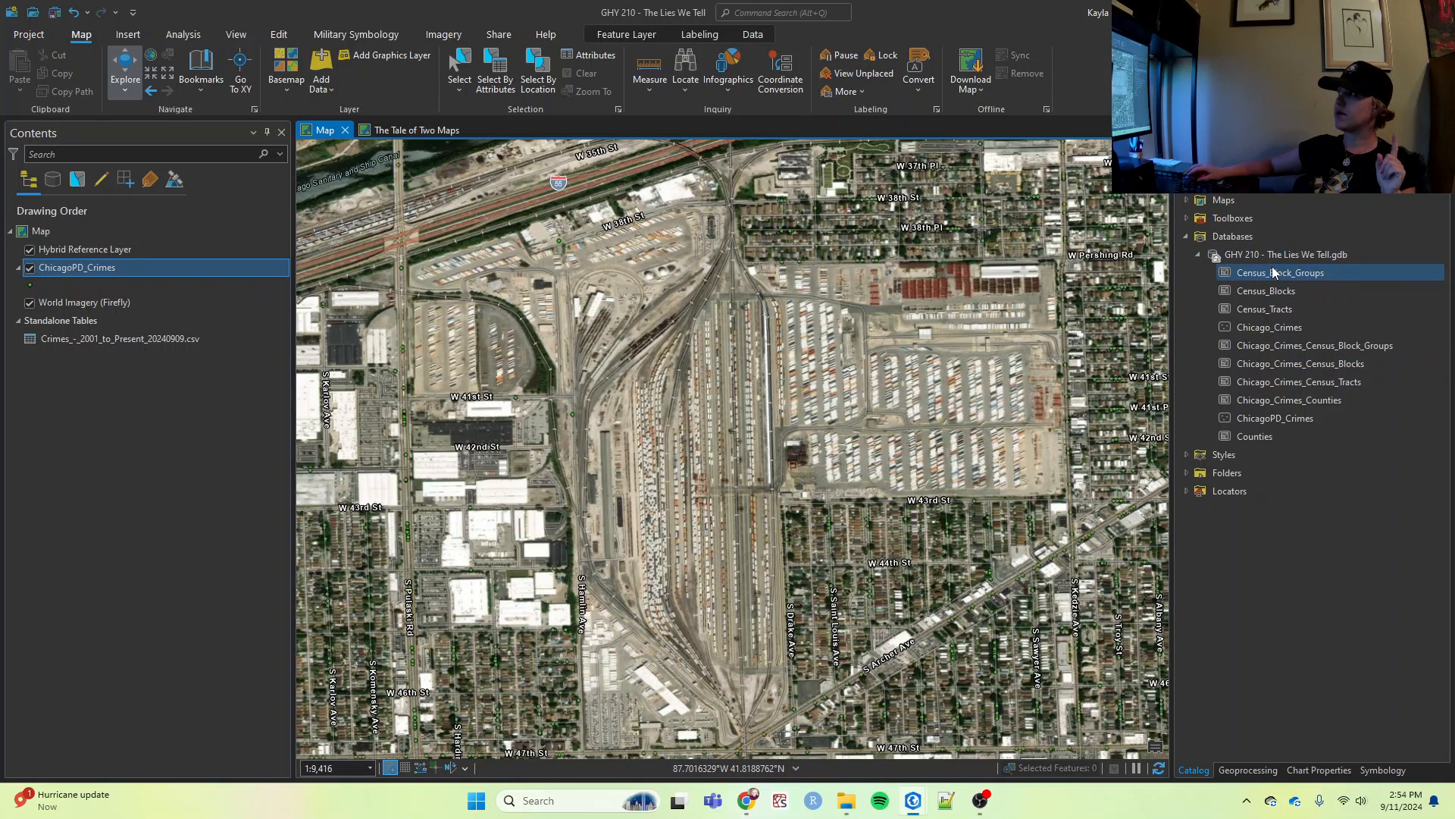
# Add the Census_Blocks, Census_Block_Groups and Census_Tracts feature classes from the project geodatabase to the map, beneath the crime points
pyautogui.moveTo(1273, 315)
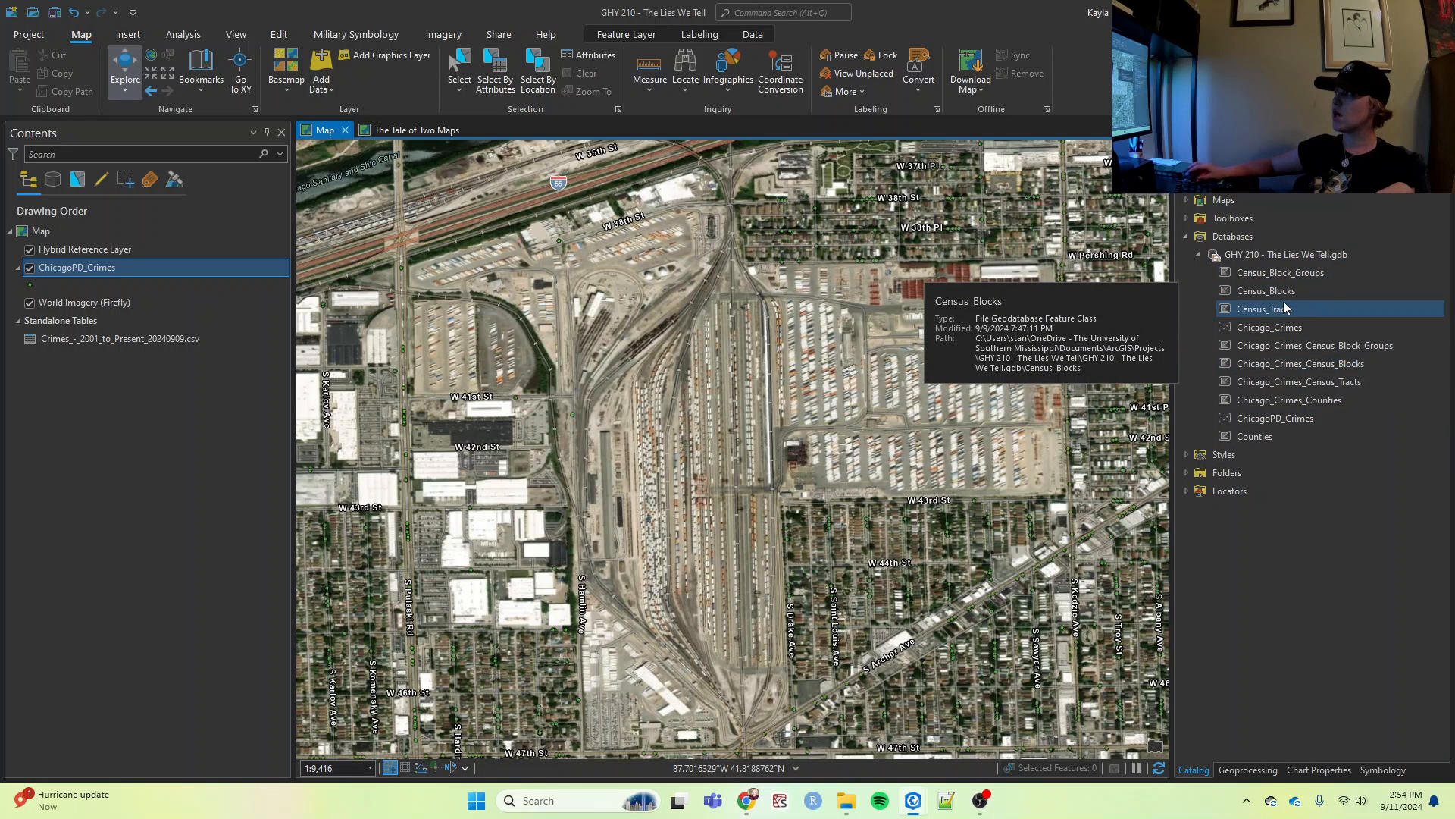
pyautogui.moveTo(1286, 296)
pyautogui.mouseDown()
pyautogui.moveTo(117, 493)
pyautogui.moveTo(130, 332)
pyautogui.moveTo(115, 302)
pyautogui.mouseUp()
pyautogui.moveTo(1298, 278)
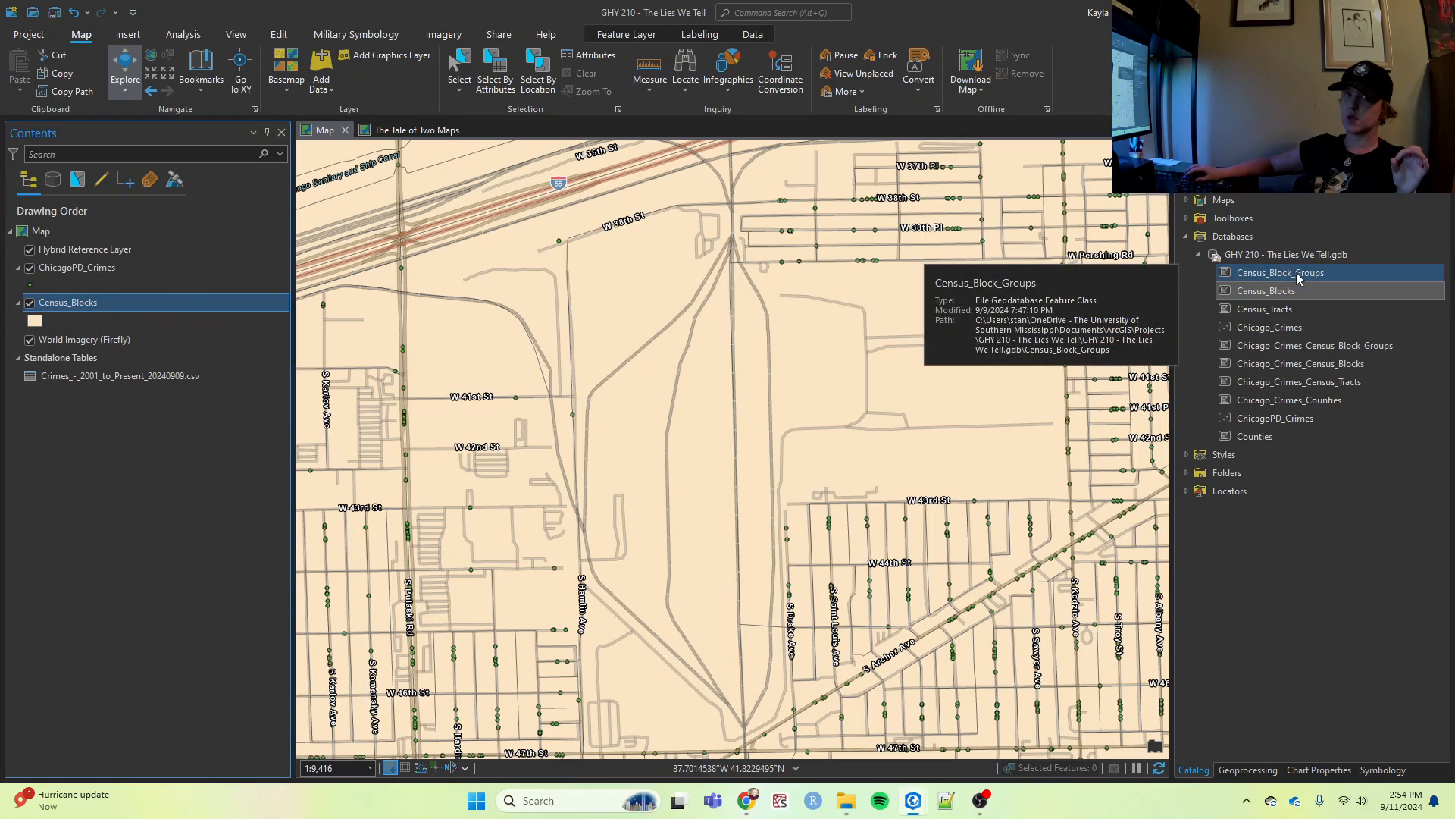
pyautogui.moveTo(1298, 277); pyautogui.dragTo(131, 339)
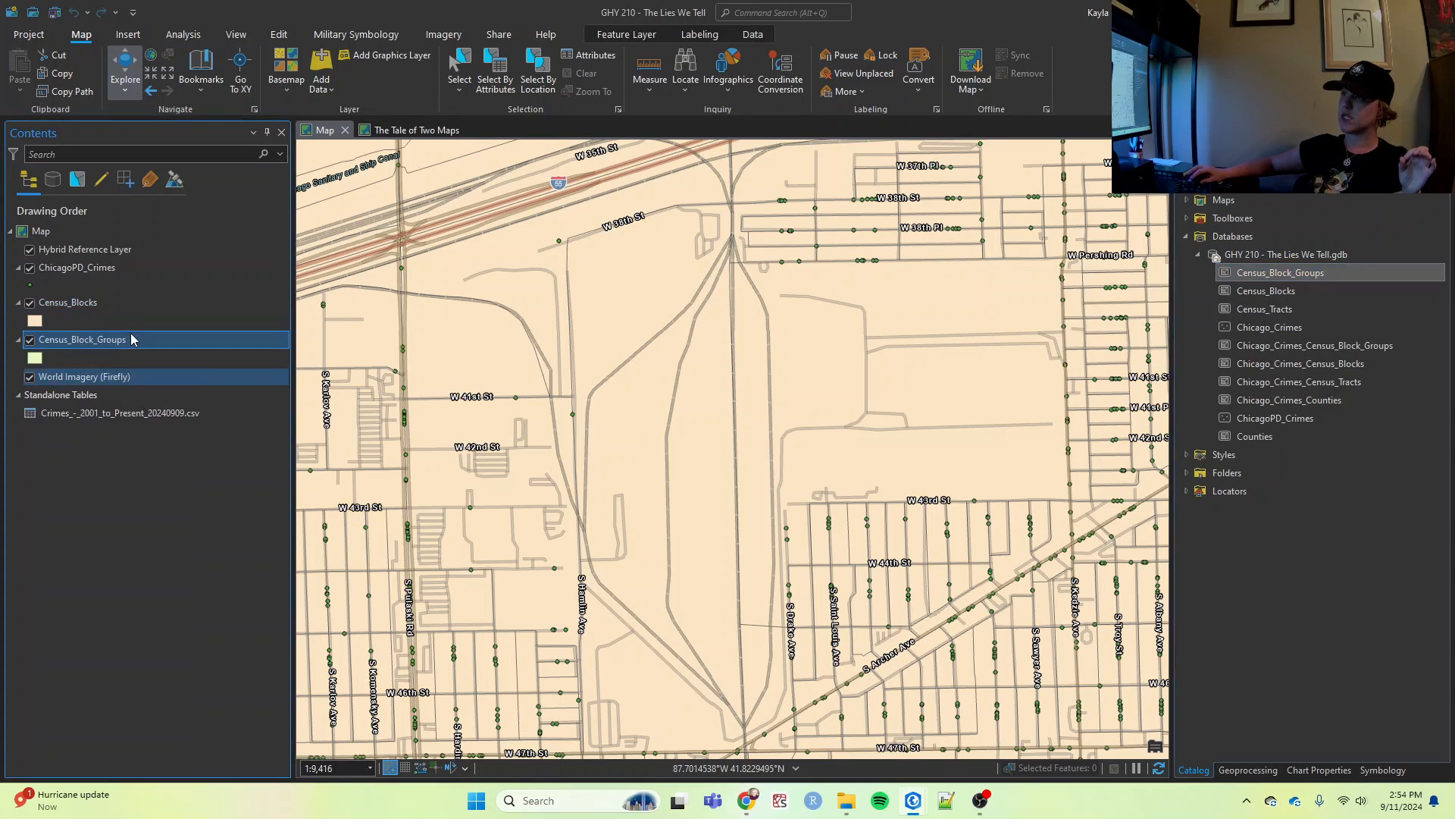
pyautogui.click(1296, 311)
pyautogui.moveTo(1296, 311); pyautogui.dragTo(92, 359)
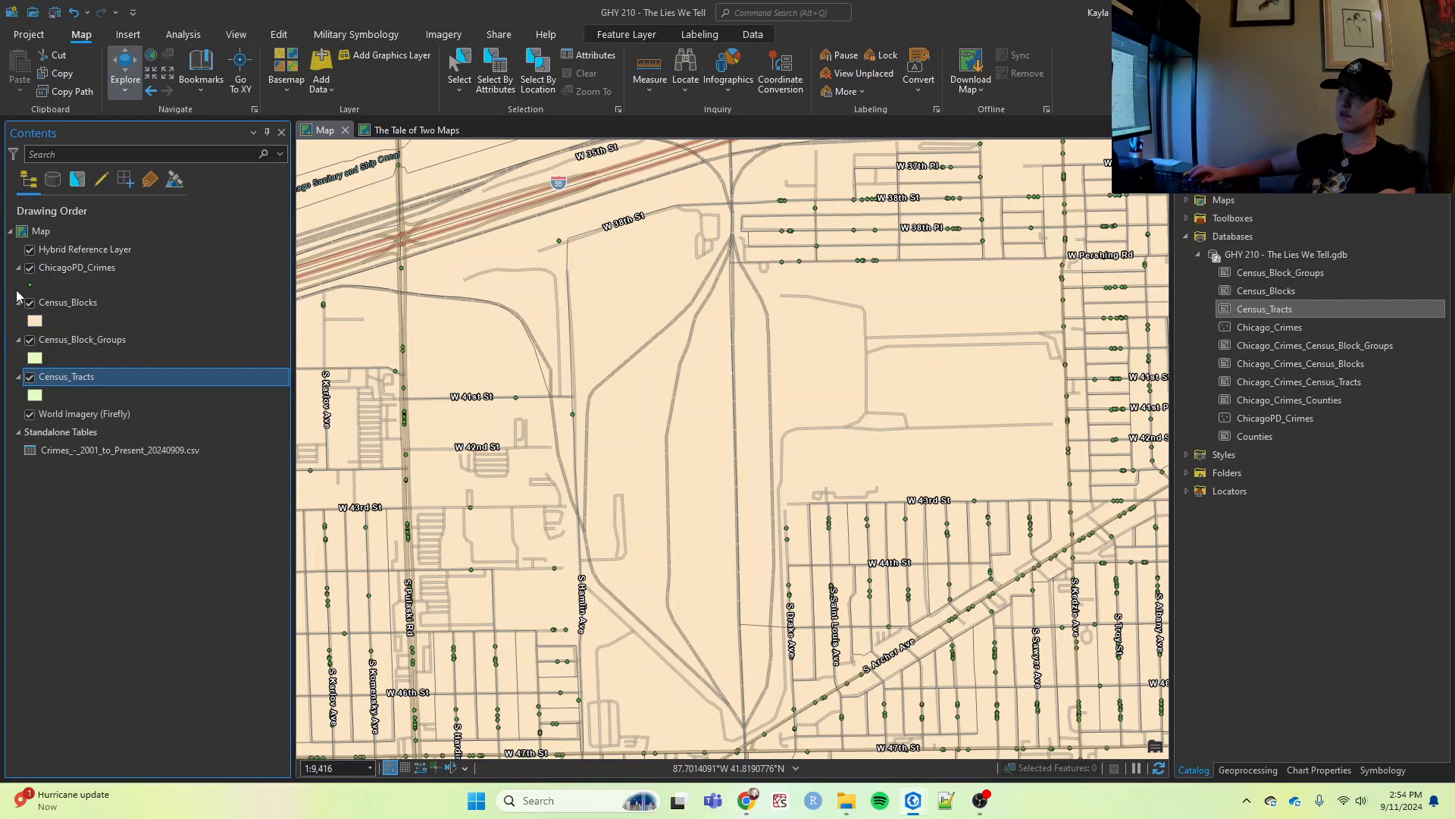
# Hide the Hybrid Reference Layer so the crime points show over the plain census block outlines
pyautogui.click(30, 250)
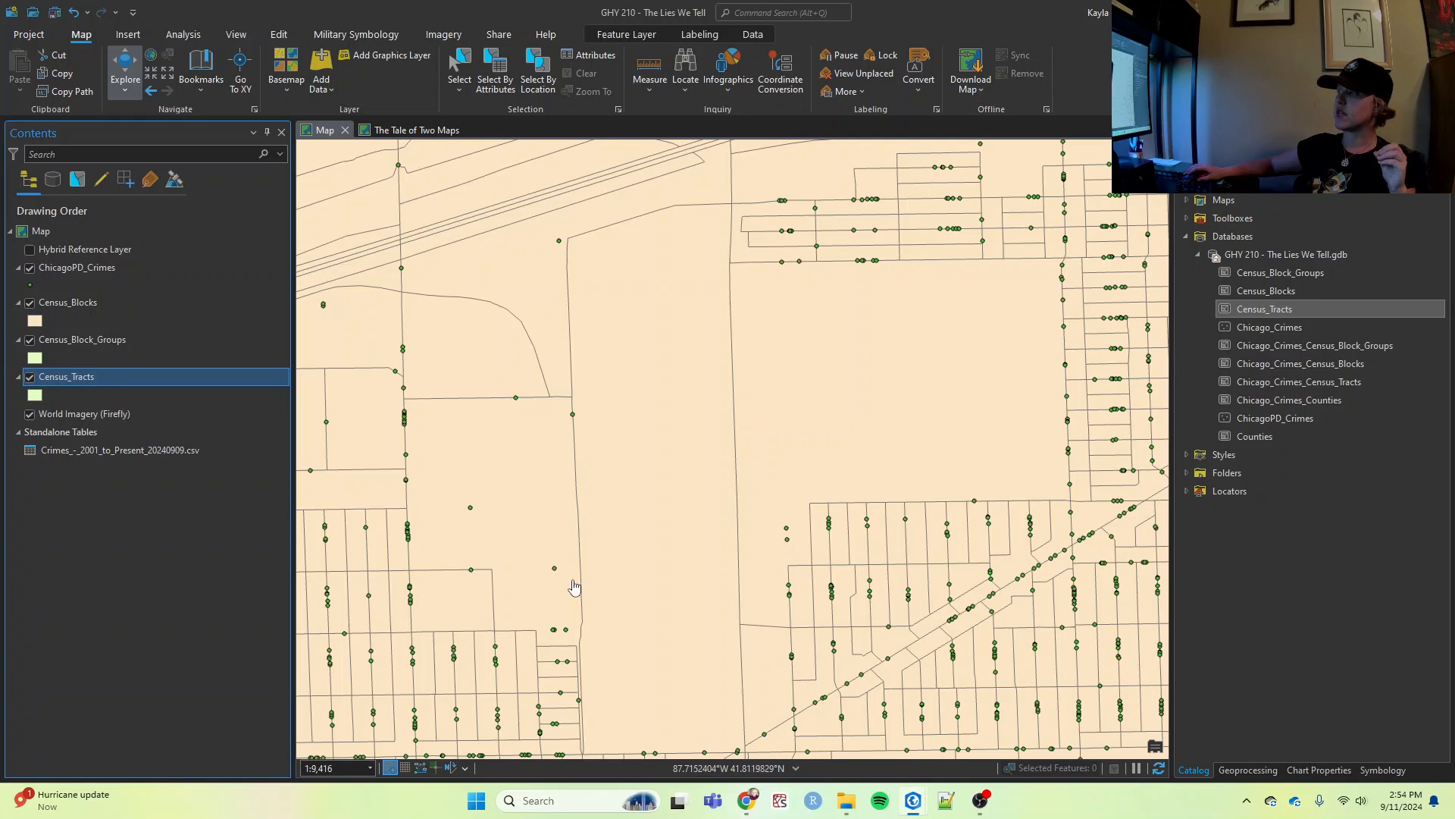
pyautogui.scroll(2, 574, 242)
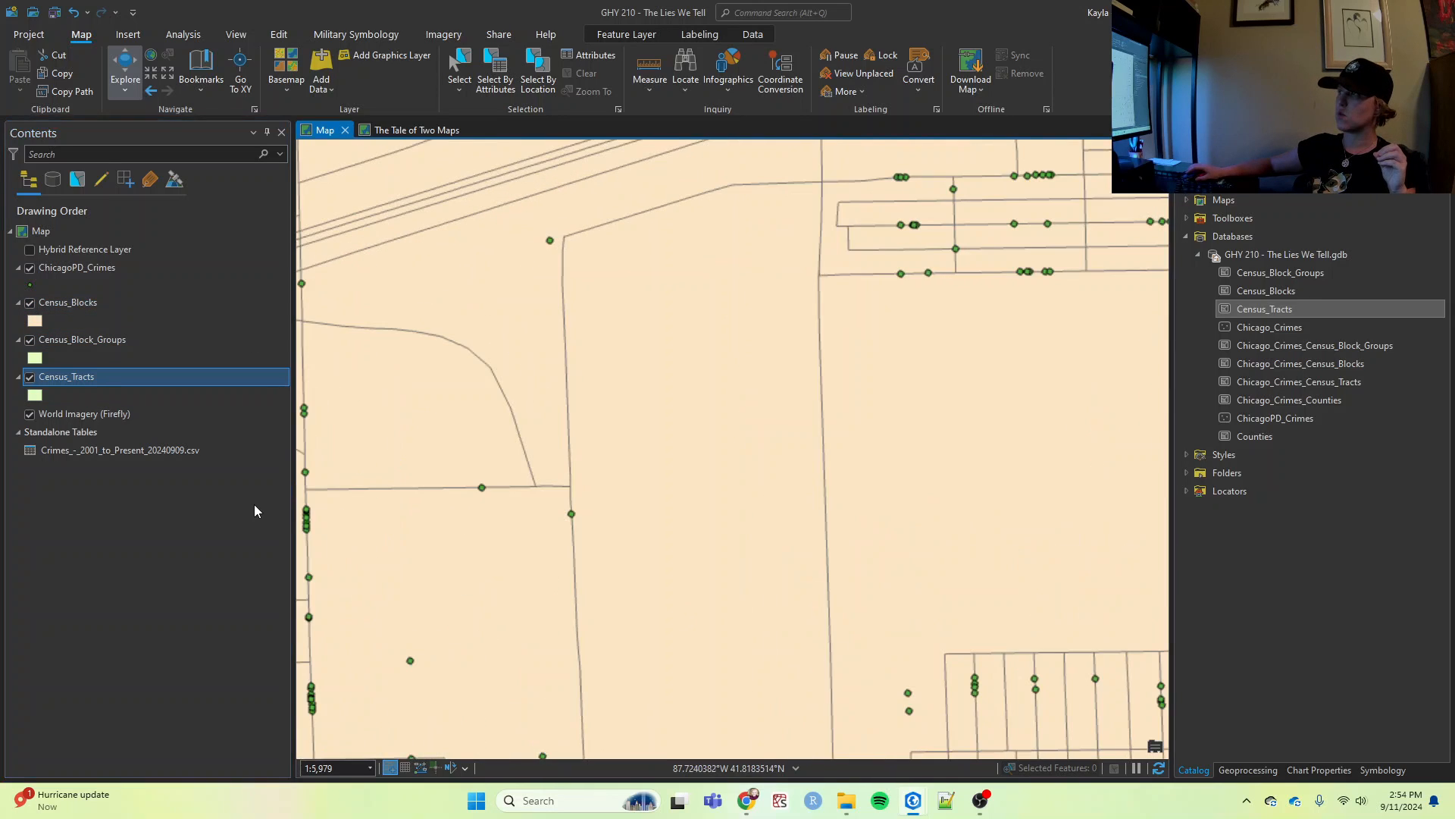
pyautogui.scroll(-2, 534, 496)
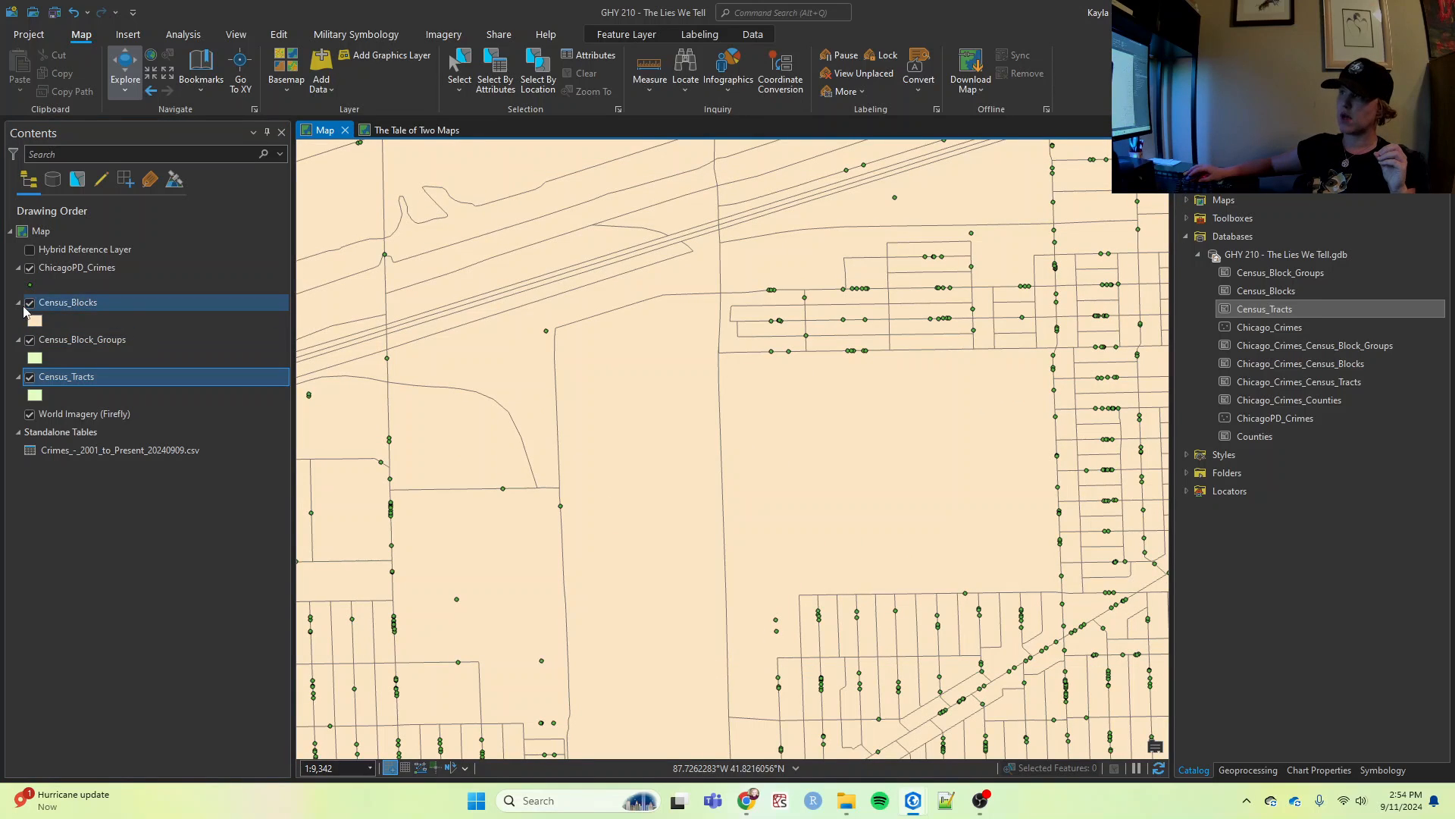
# Compare the census block and block group boundaries, and leave both layers hidden so that only Census_Tracts is displayed
pyautogui.click(31, 304)
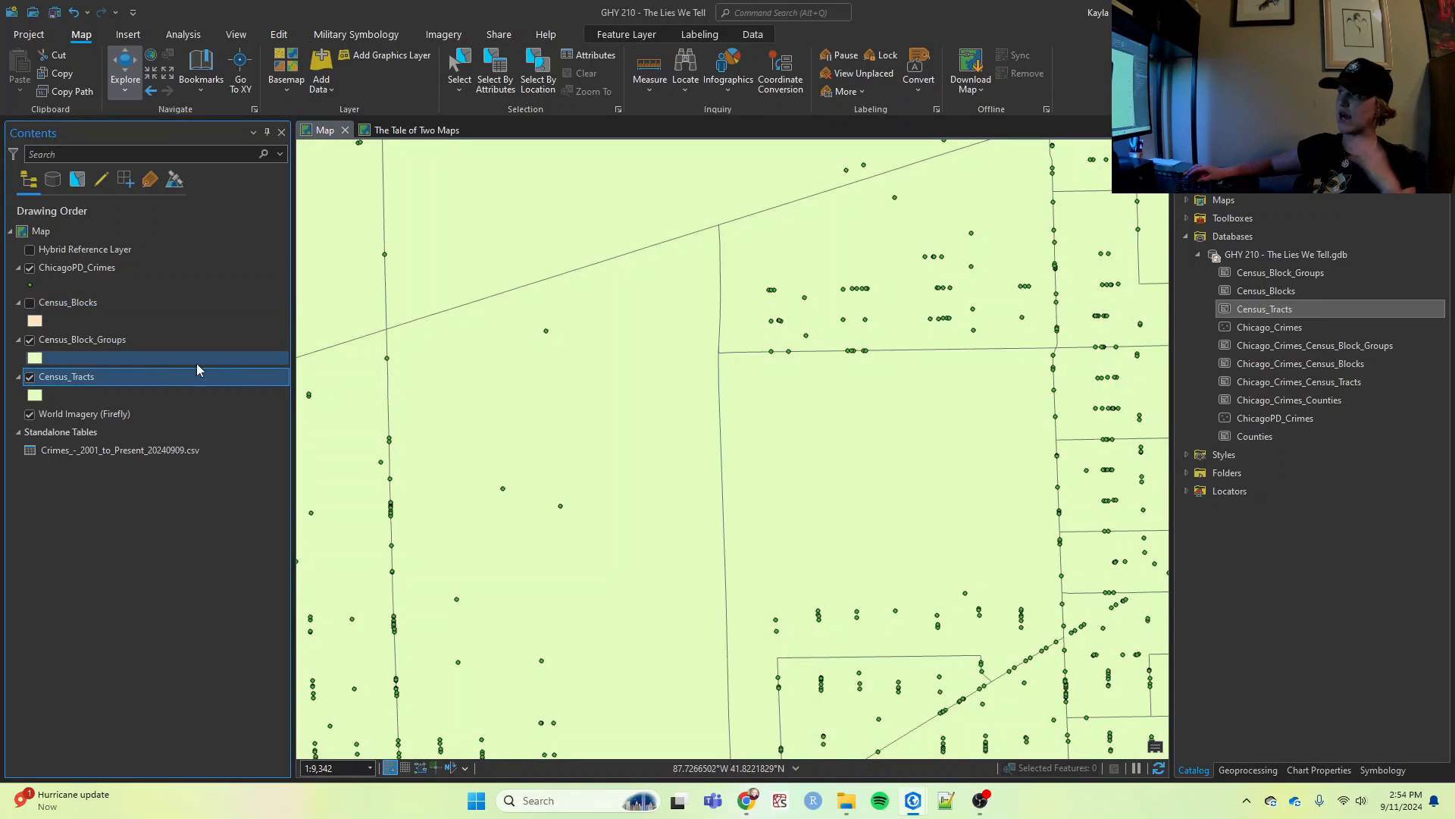
pyautogui.click(31, 341)
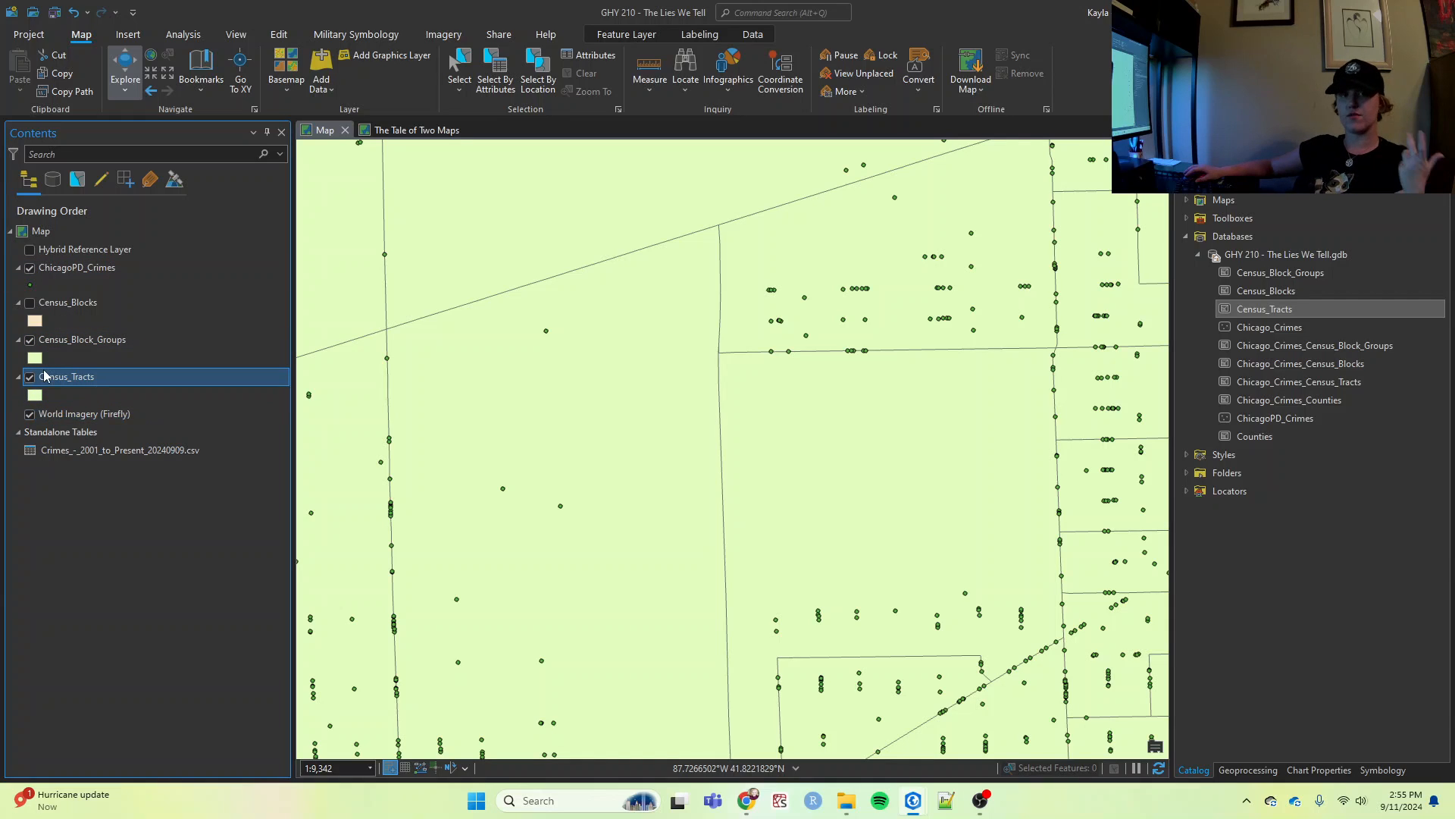
pyautogui.click(29, 302)
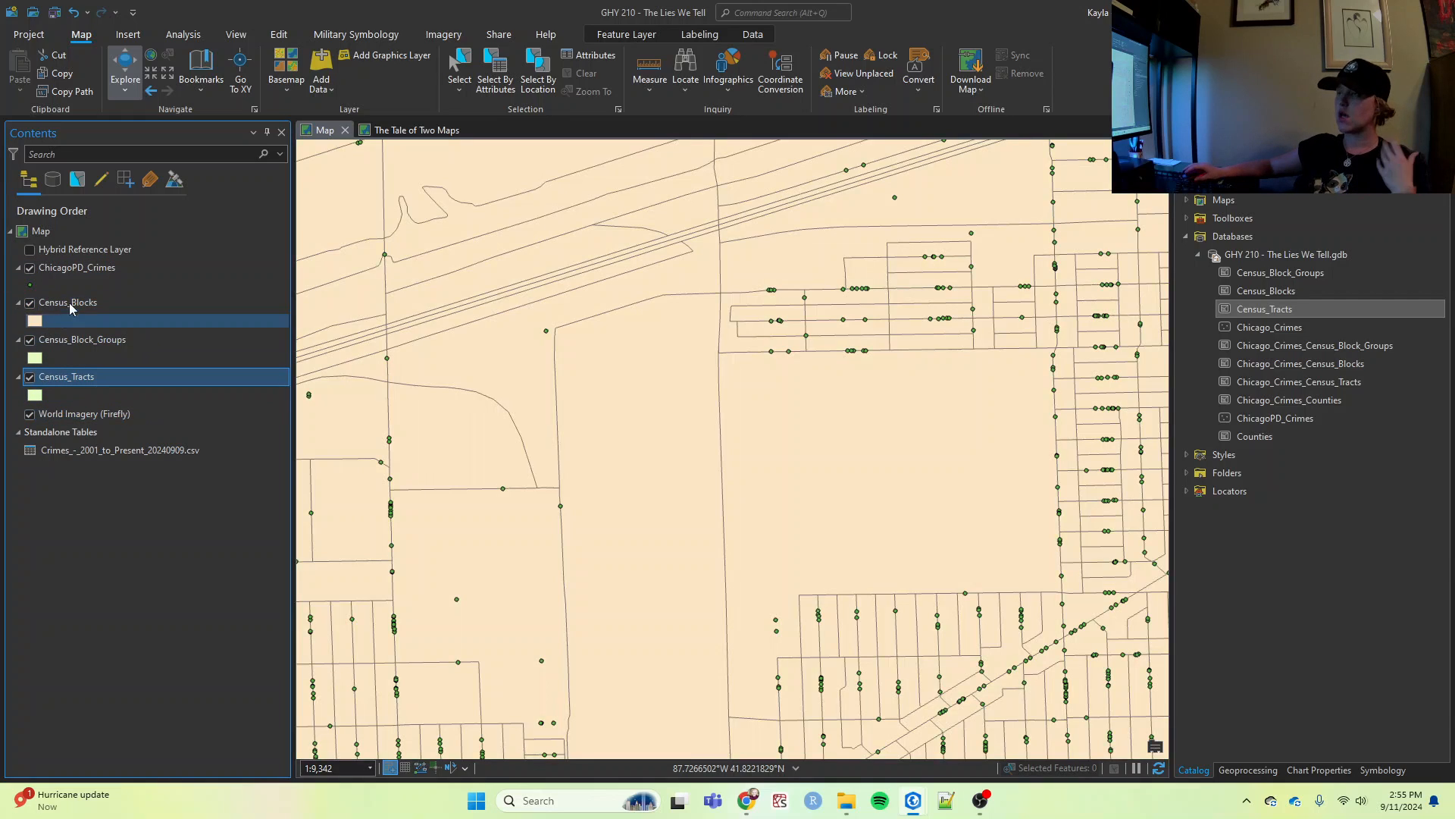
pyautogui.click(30, 339)
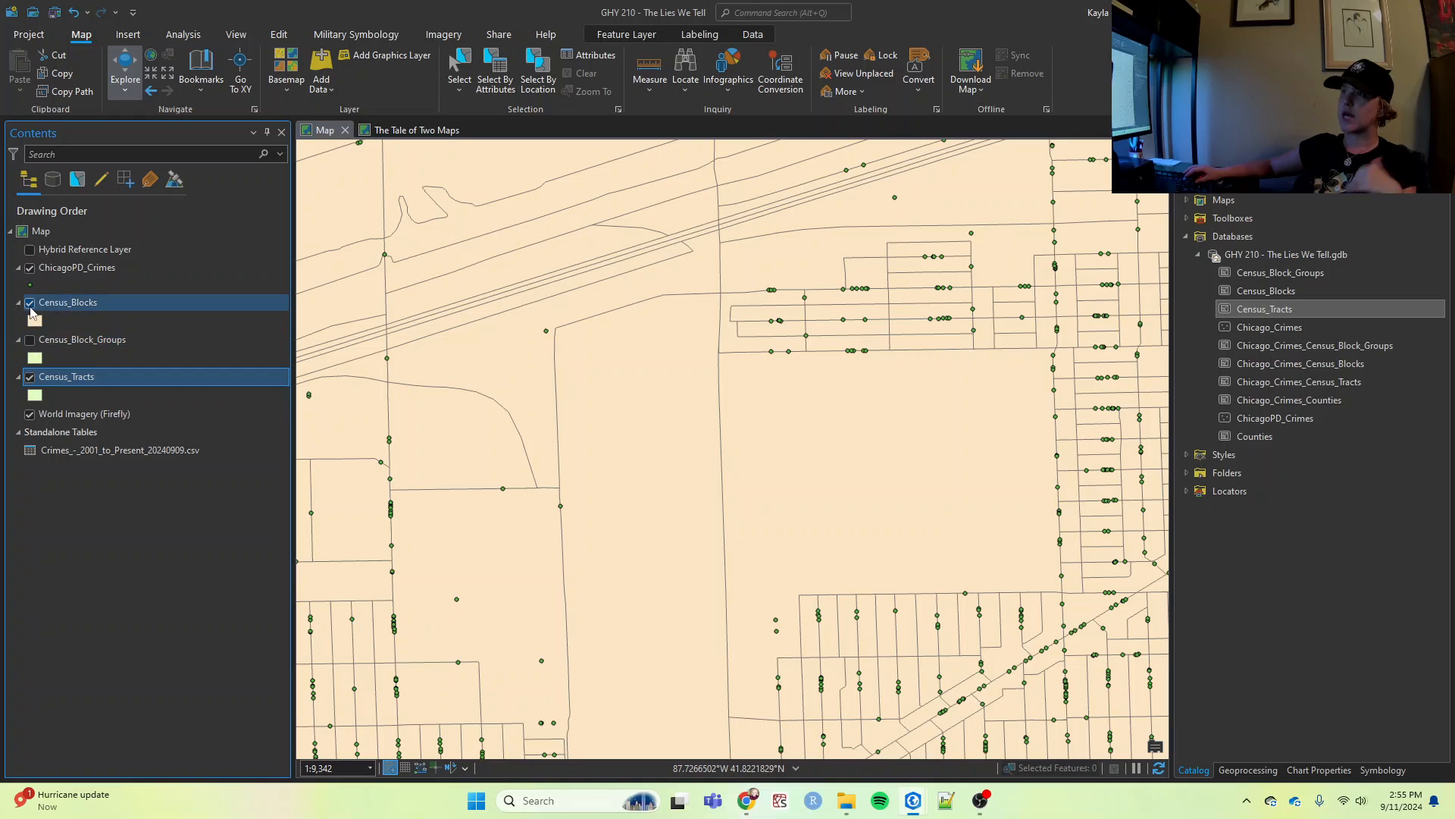
pyautogui.click(30, 305)
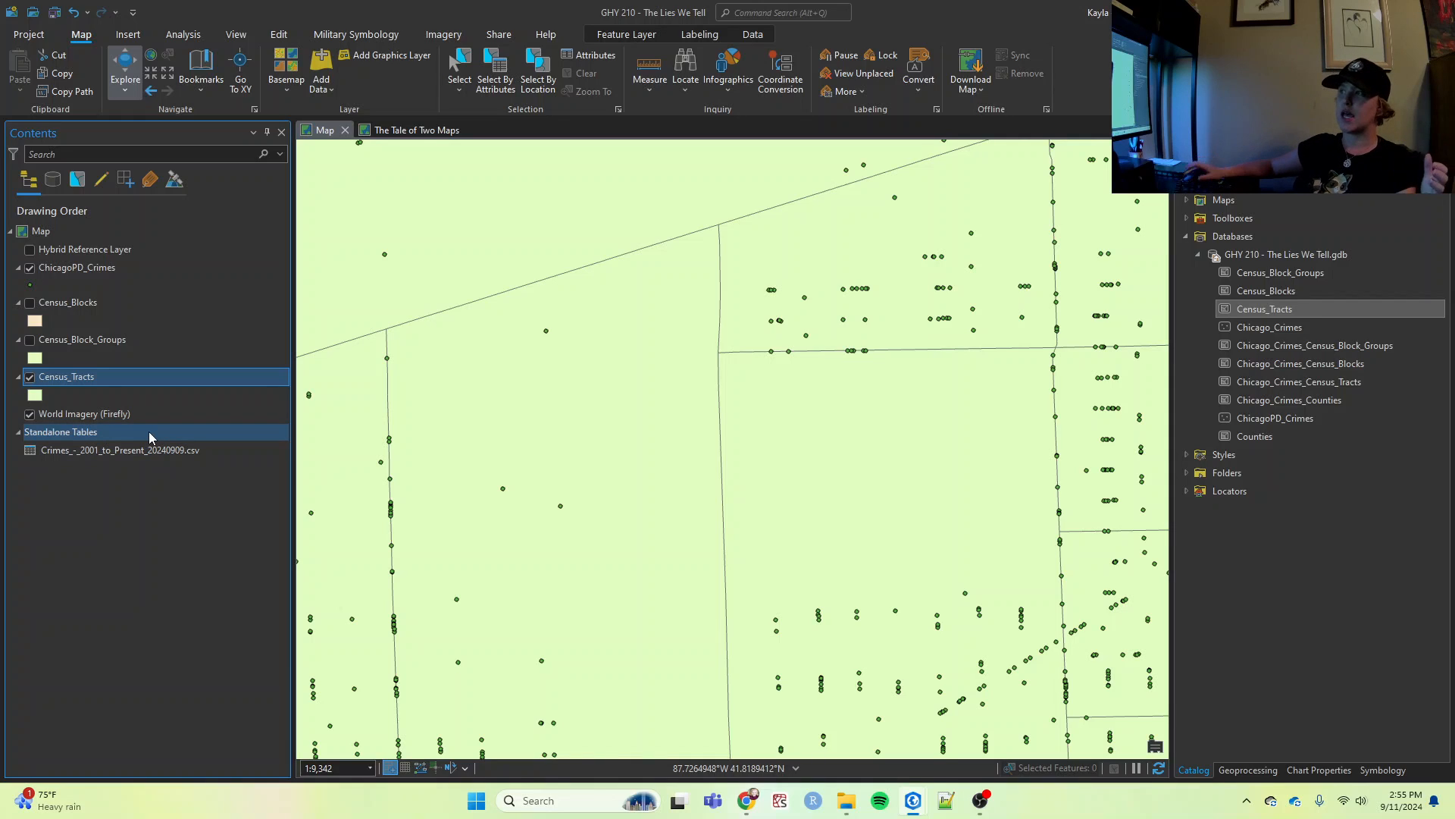
# Inspect the attributes of the census tract that covers the rail yard area
pyautogui.scroll(-3, 581, 470)
pyautogui.moveTo(612, 506); pyautogui.dragTo(666, 410)
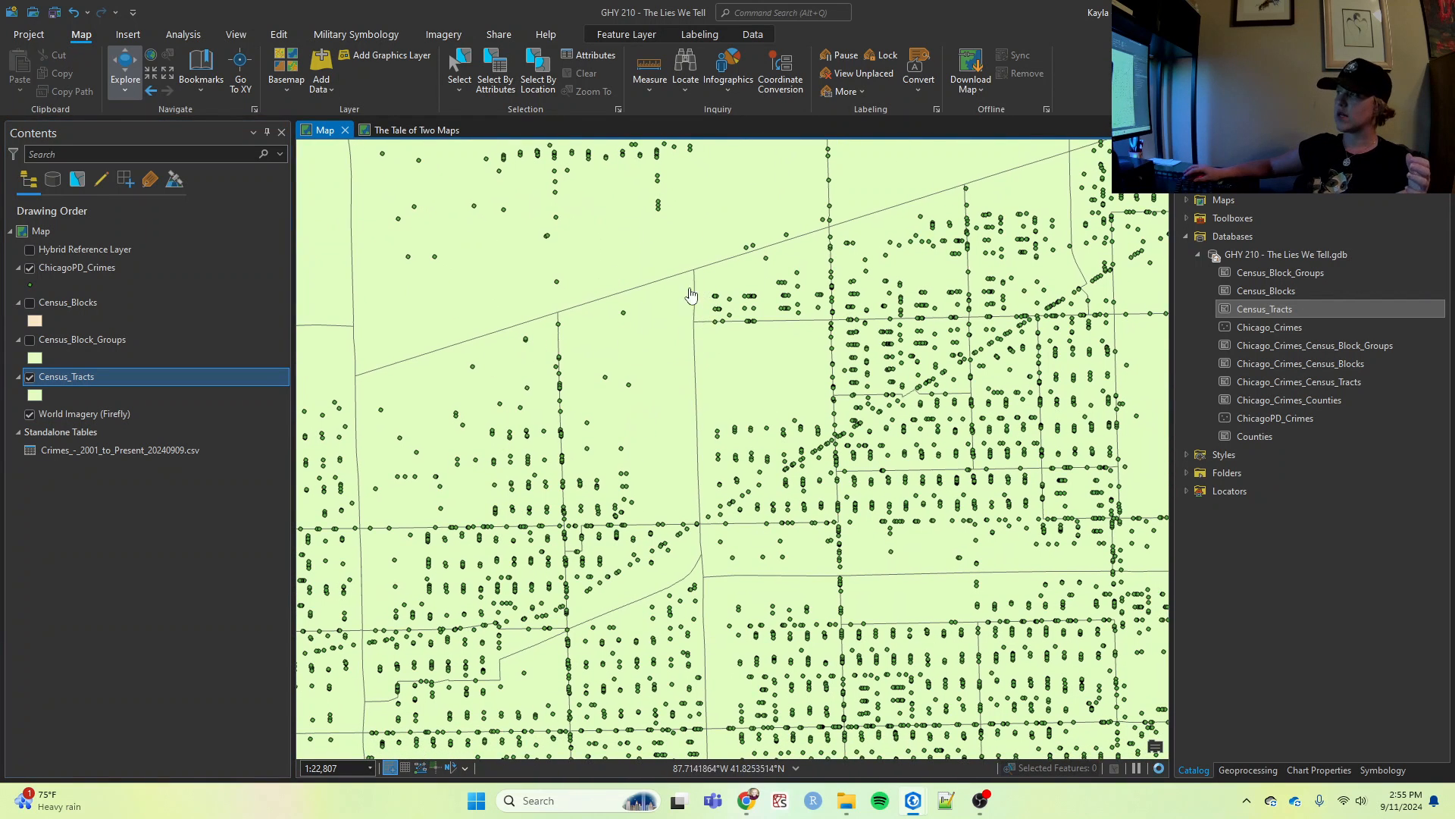
pyautogui.click(667, 309)
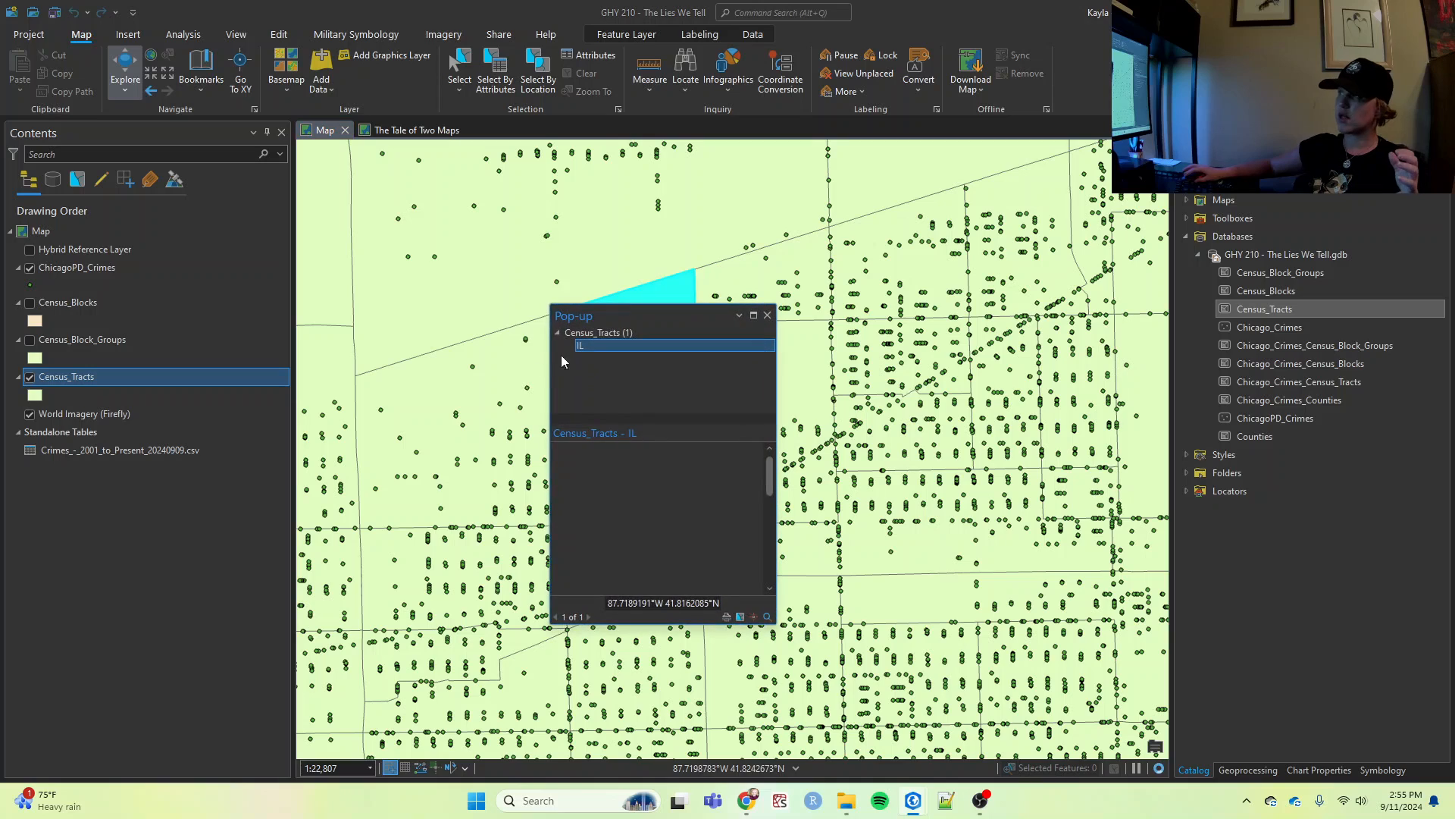
pyautogui.click(768, 316)
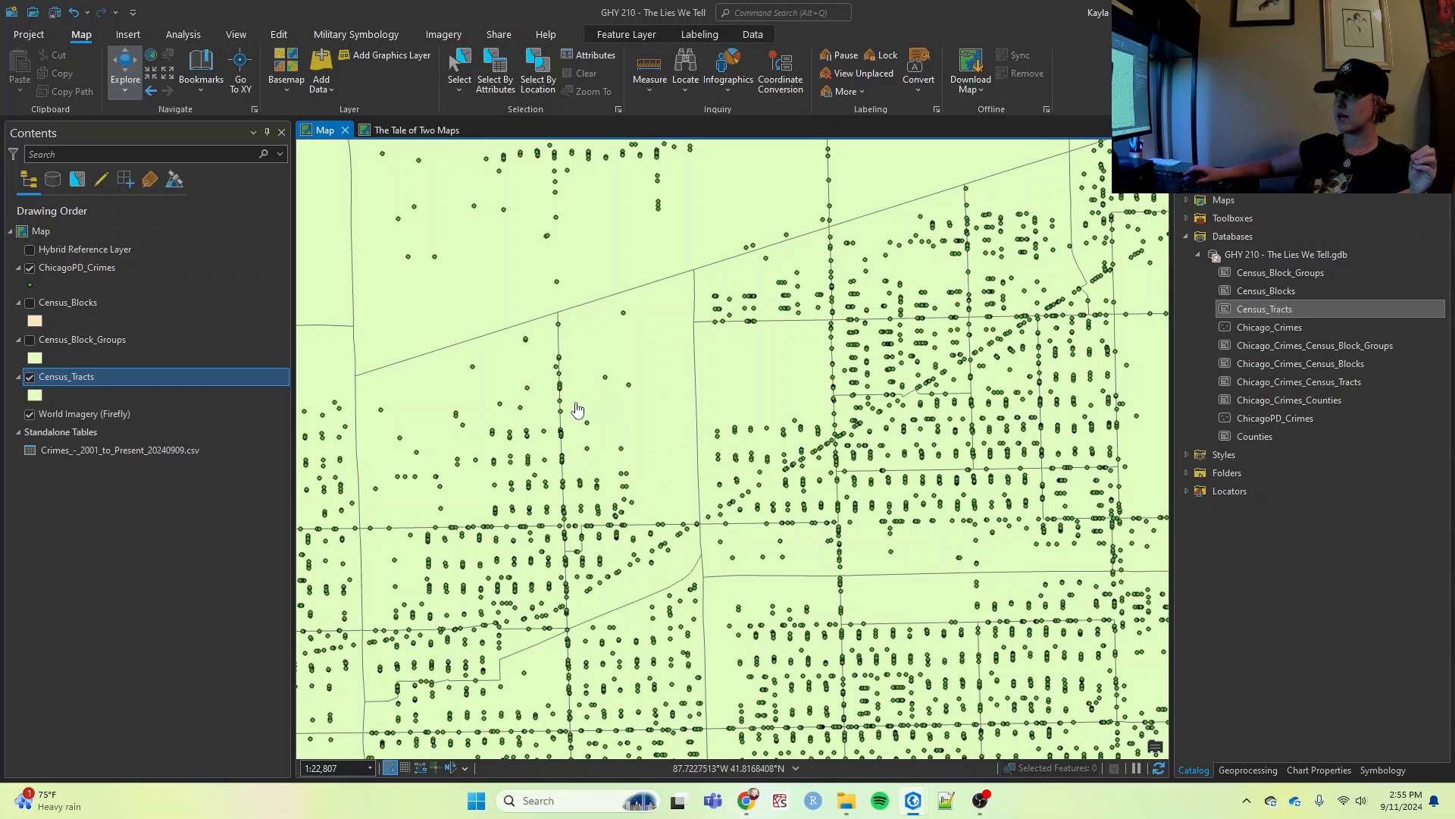
# Examine up close how the crime points fall along the census tract's western boundary line
pyautogui.scroll(3, 633, 368)
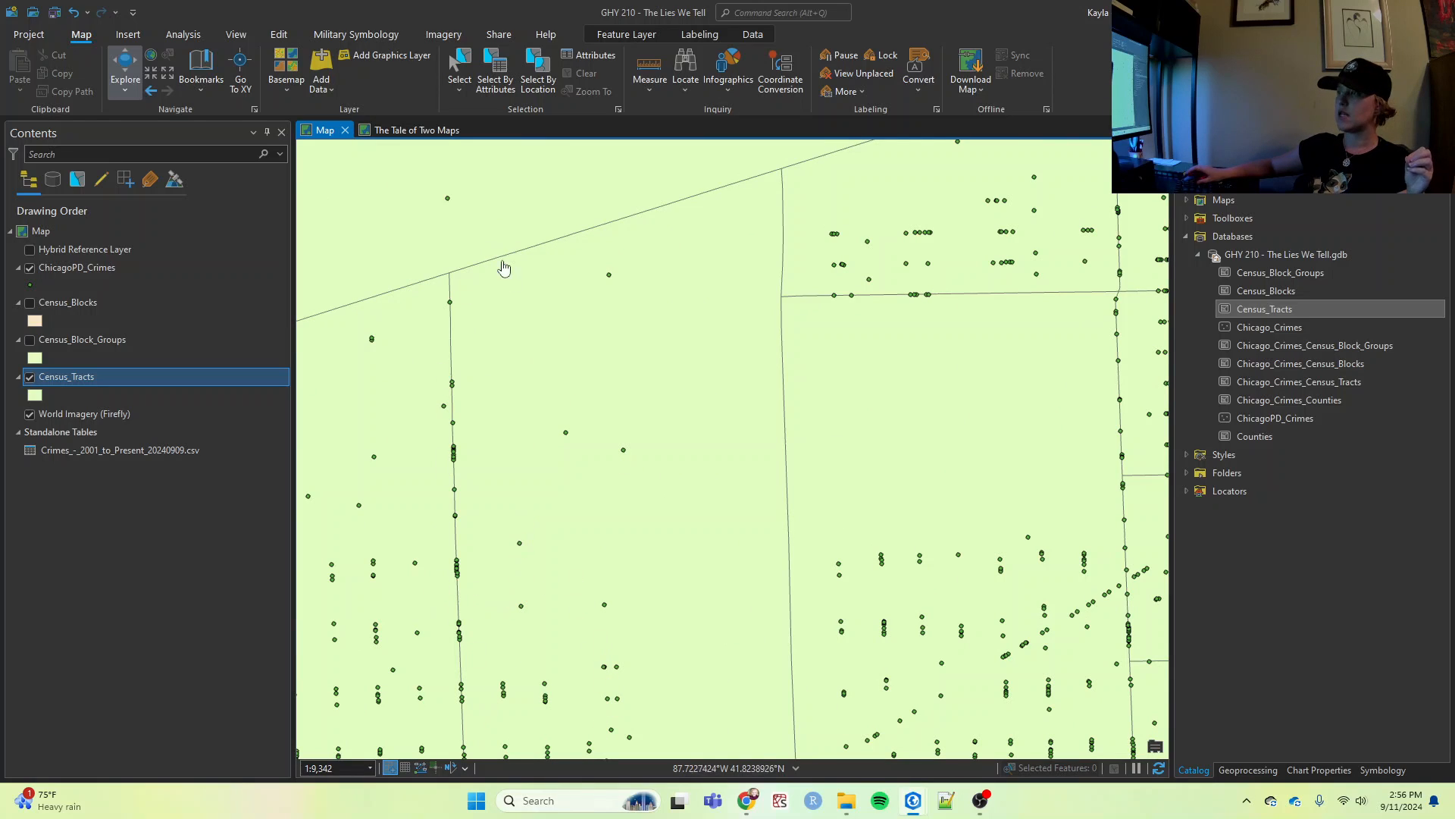
pyautogui.scroll(3, 471, 552)
pyautogui.scroll(5, 482, 639)
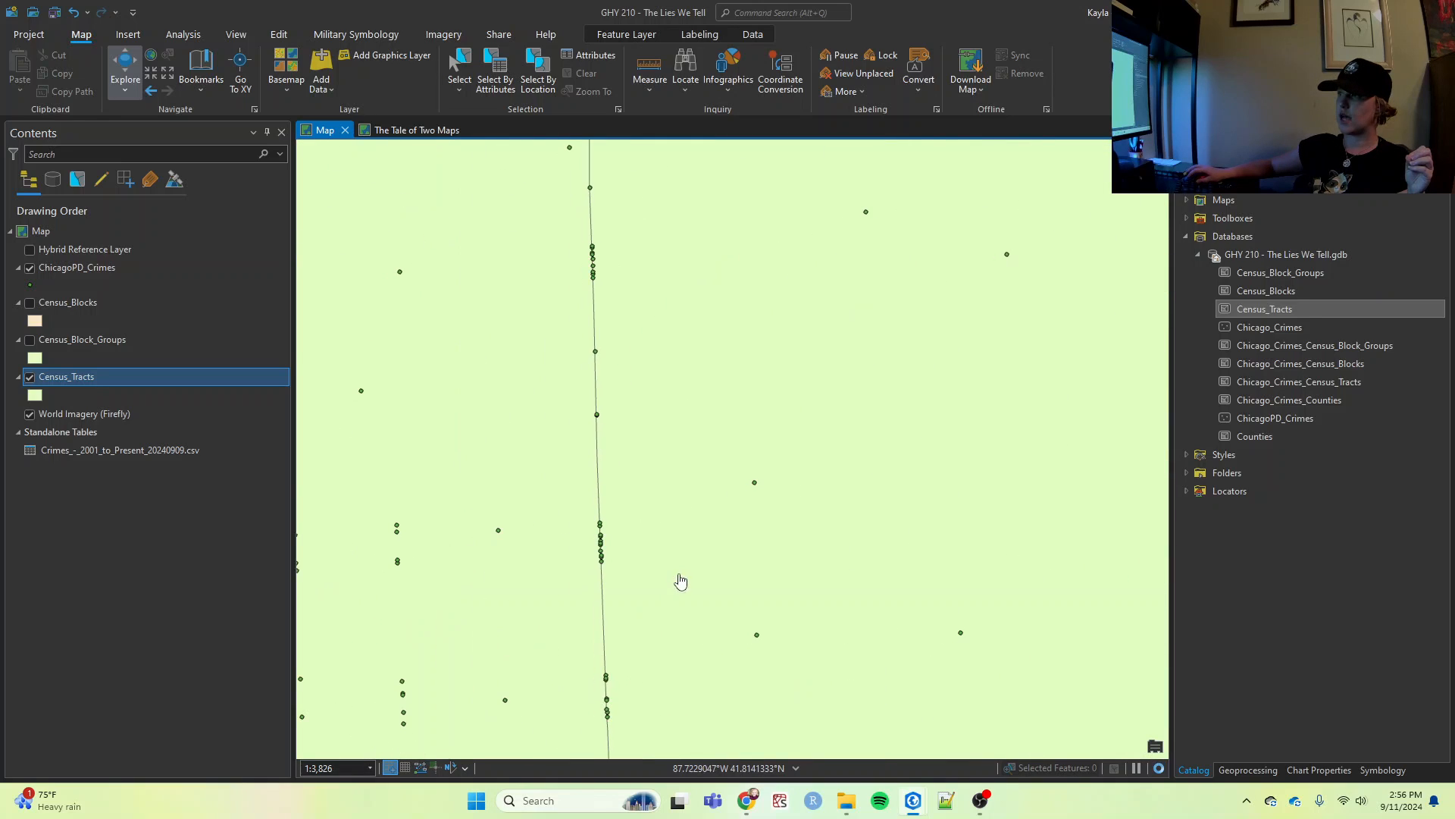
pyautogui.scroll(5, 682, 531)
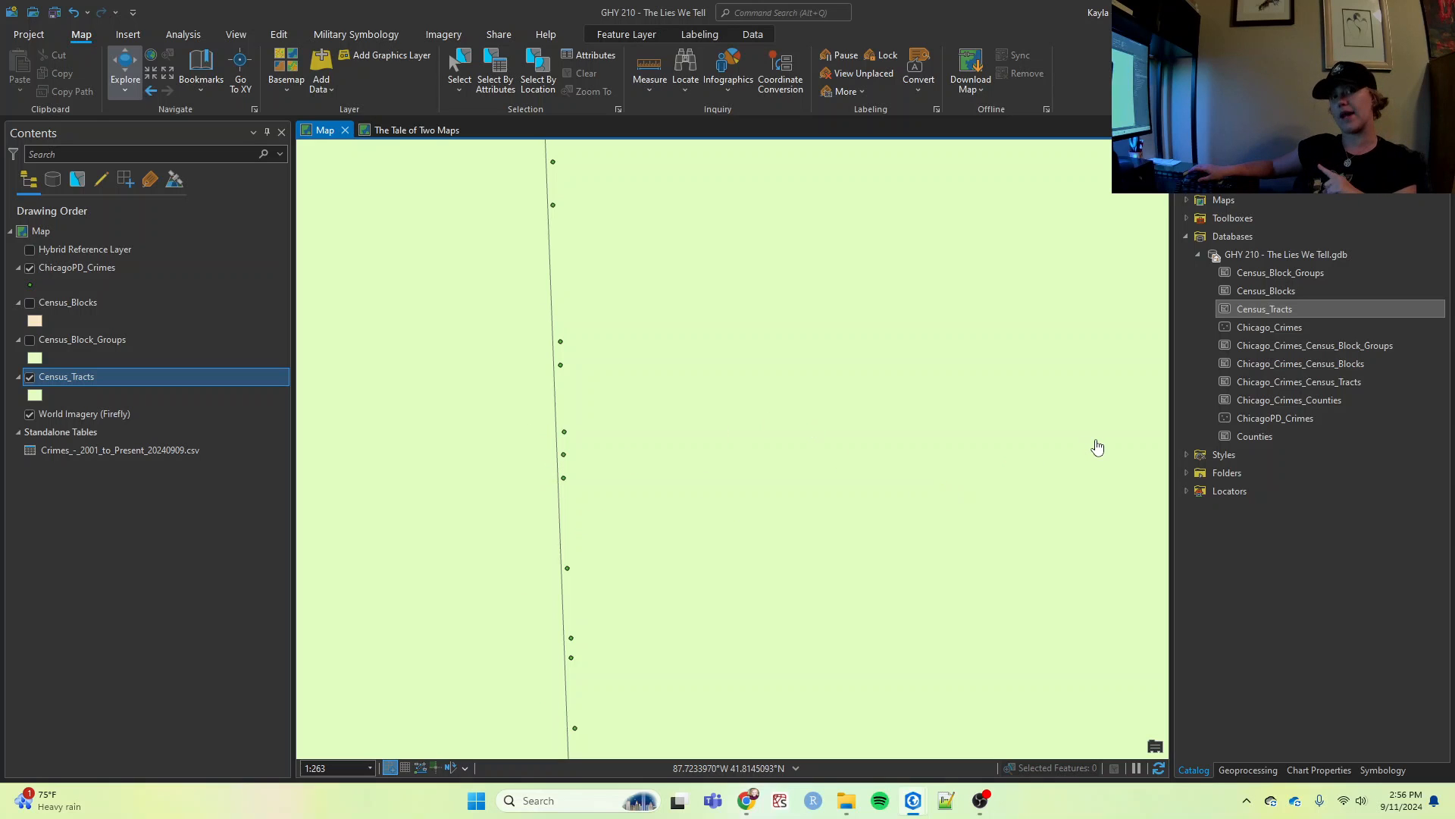
pyautogui.scroll(-5, 1098, 447)
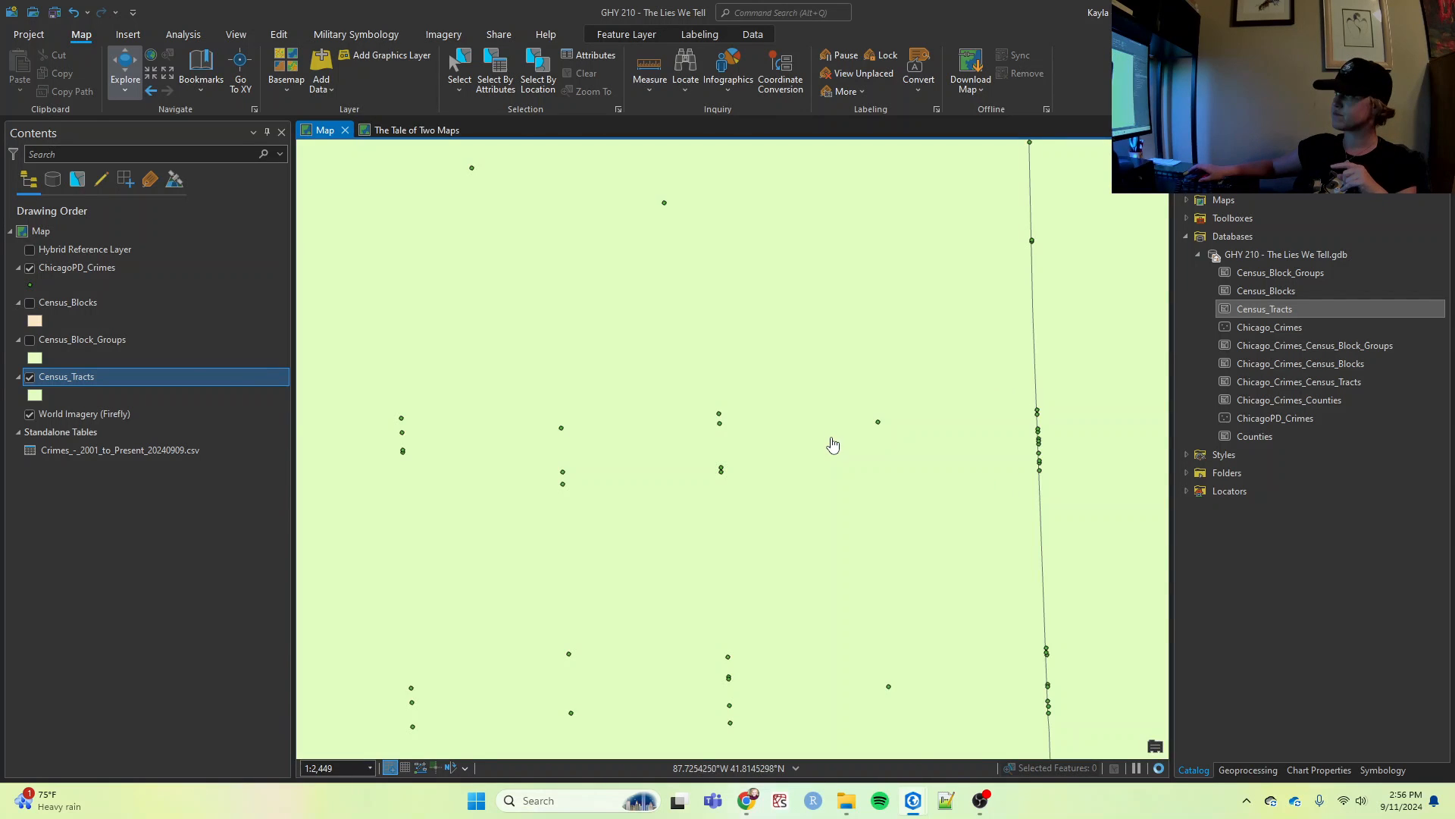
pyautogui.moveTo(835, 445); pyautogui.dragTo(538, 410)
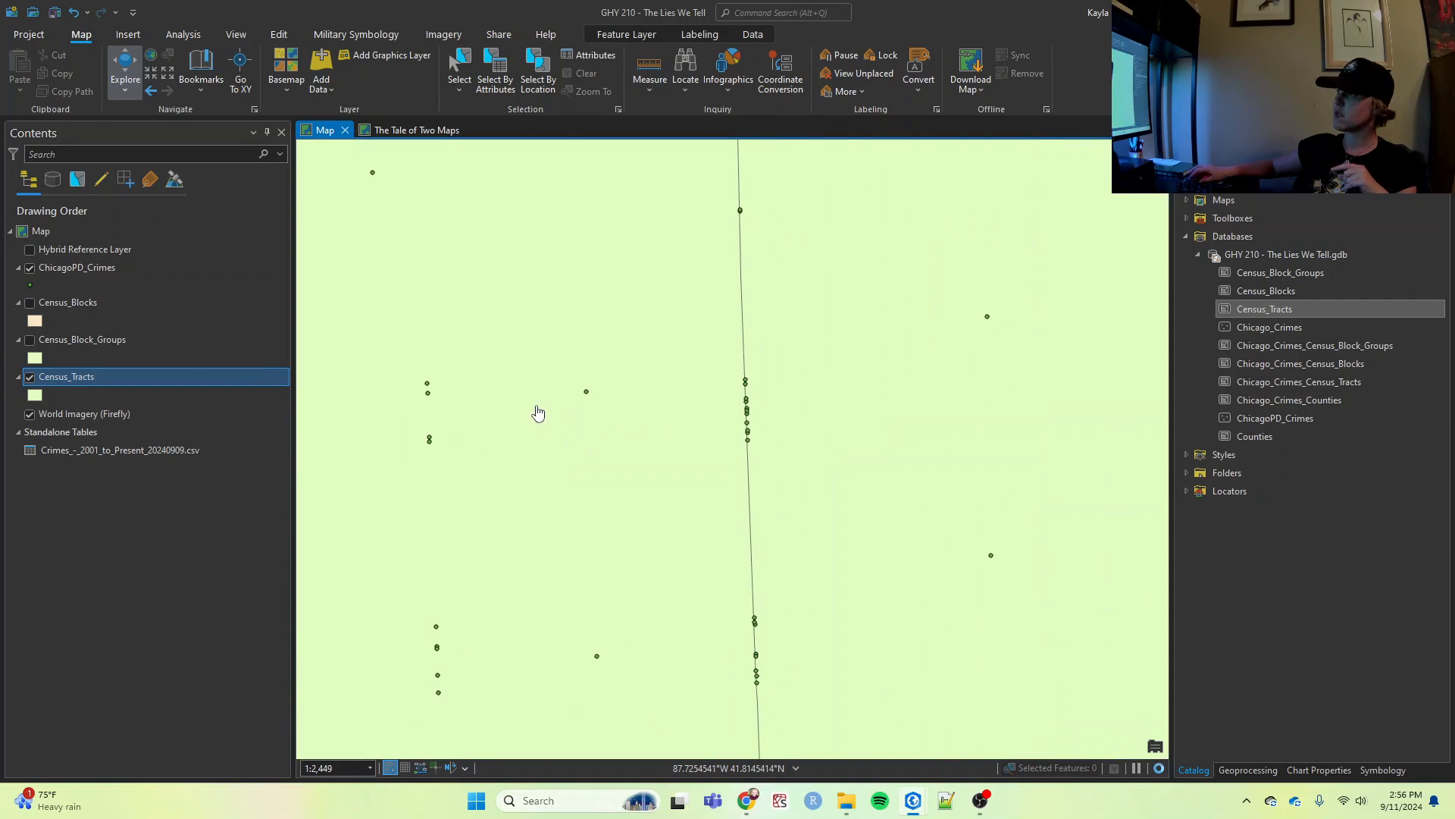
pyautogui.scroll(-2, 538, 410)
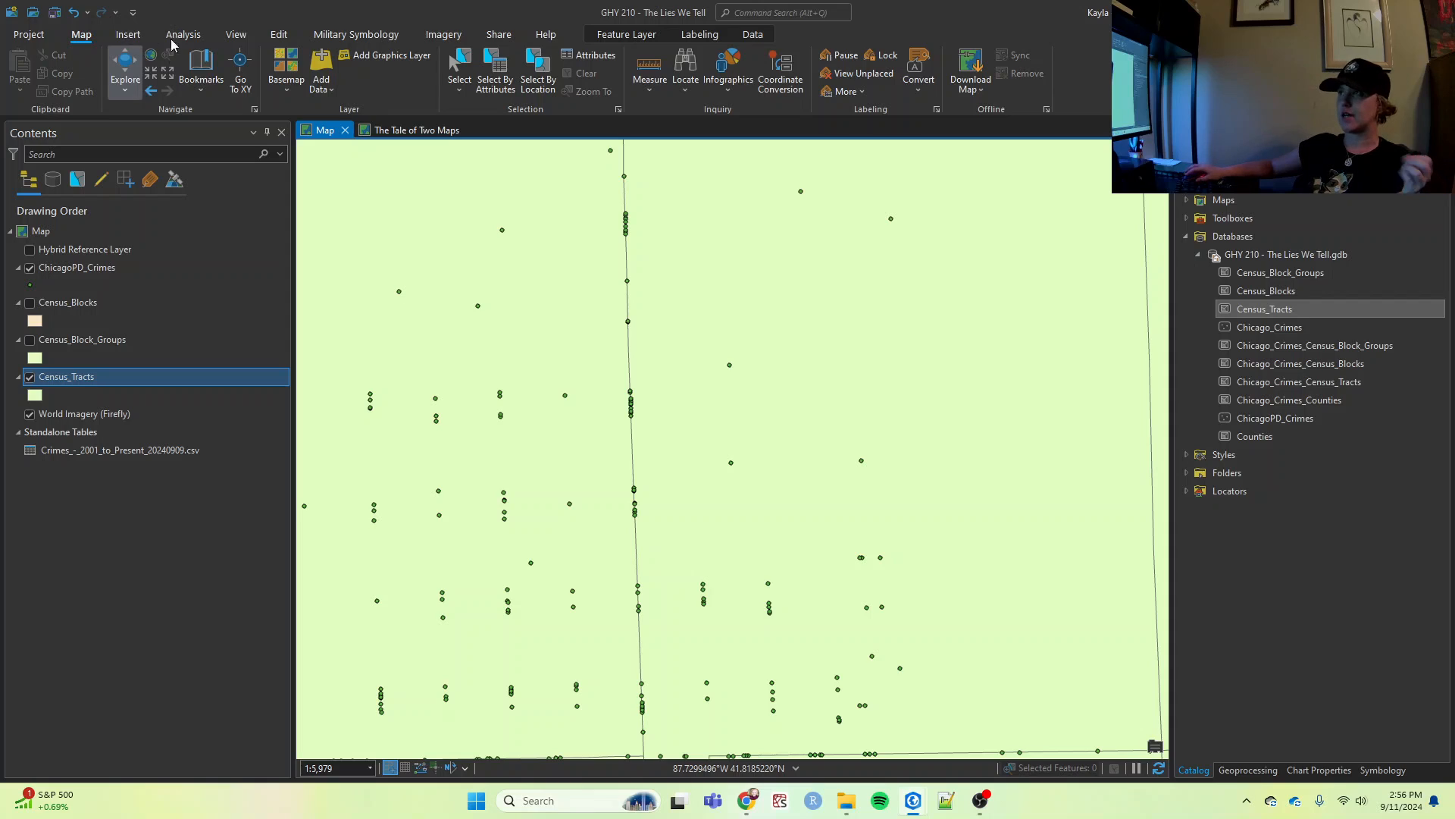
# Open the Geoprocessing tools and look over the available toolboxes
pyautogui.click(242, 35)
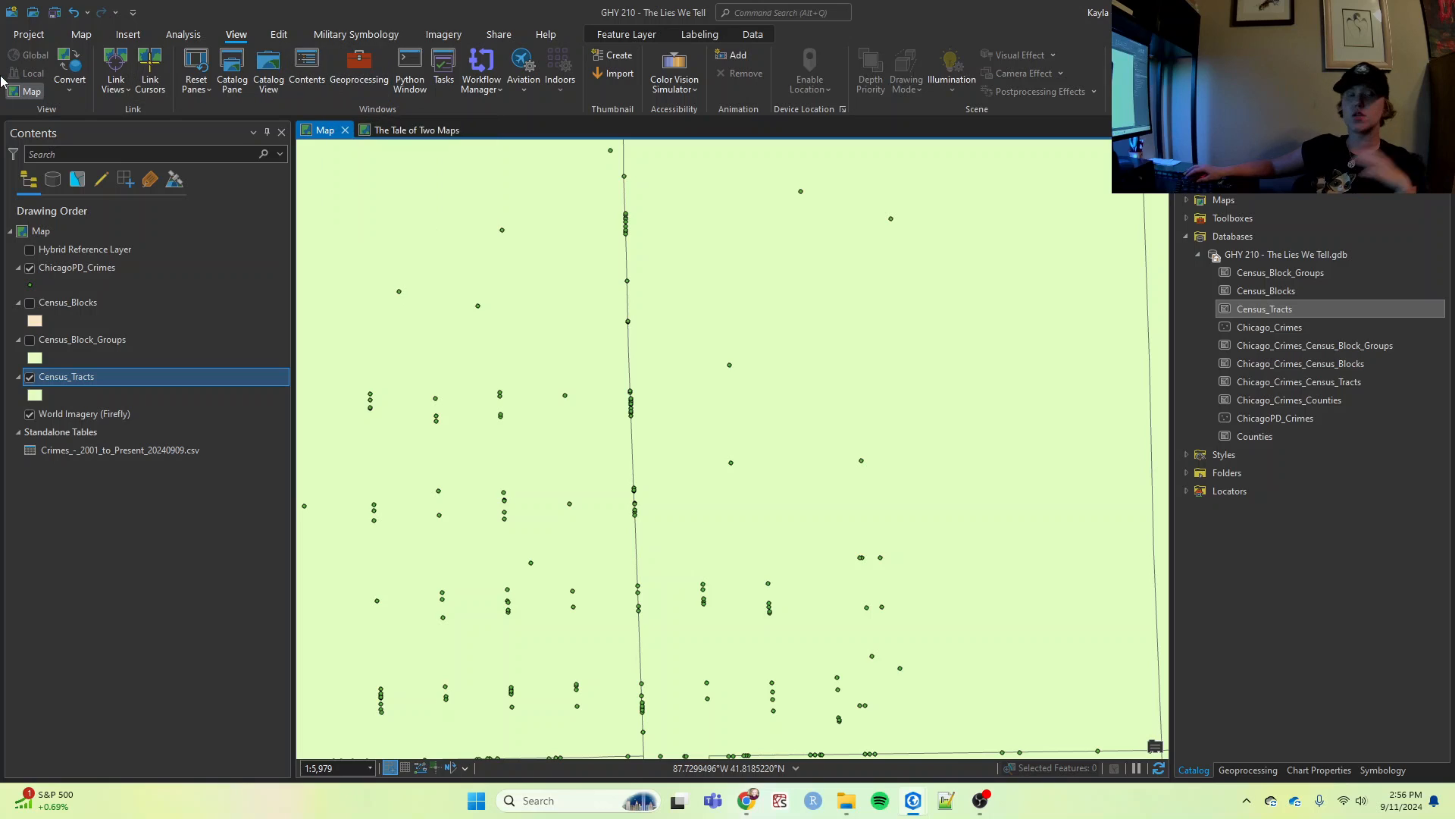
pyautogui.click(365, 76)
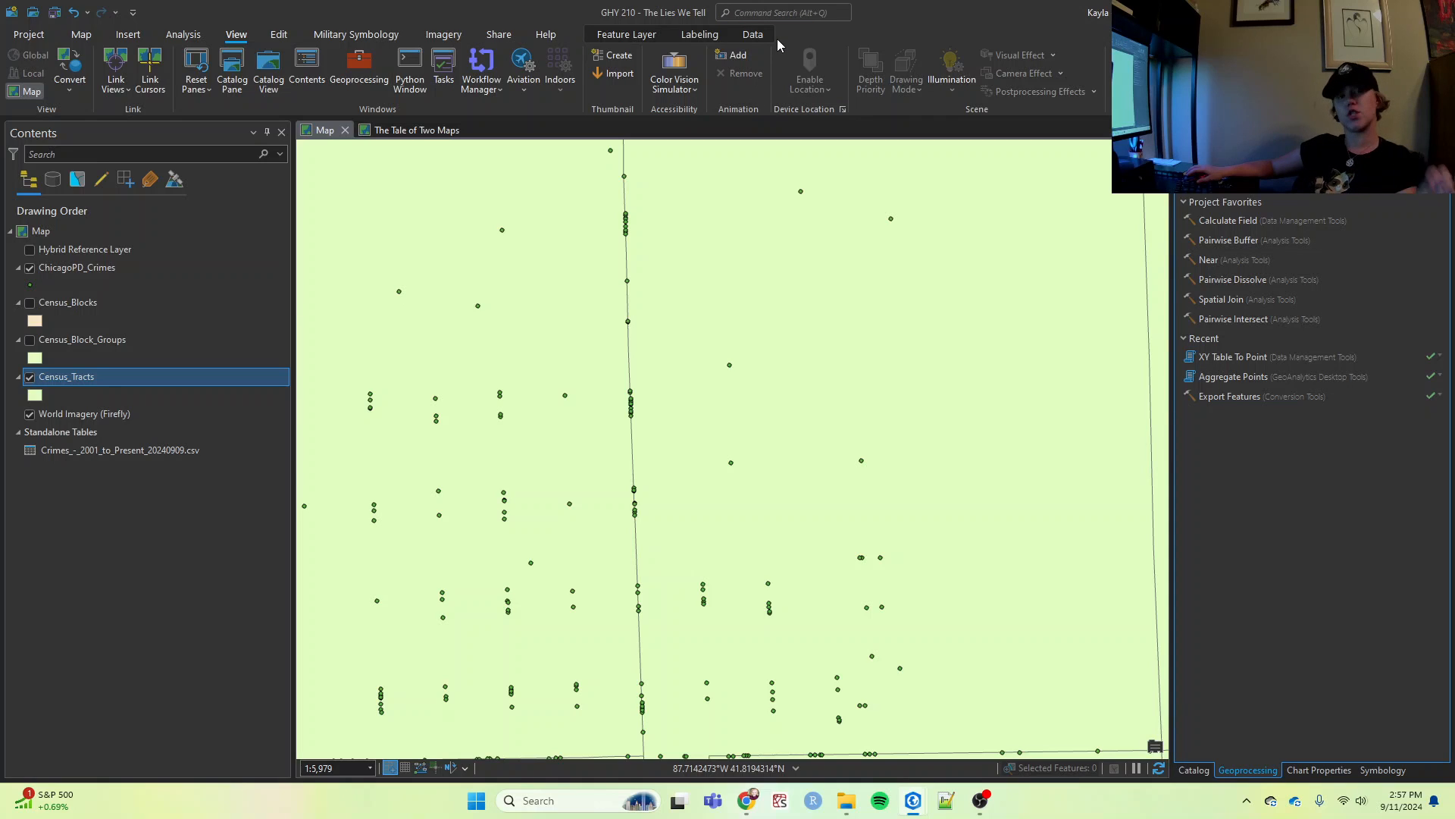
pyautogui.click(1256, 196)
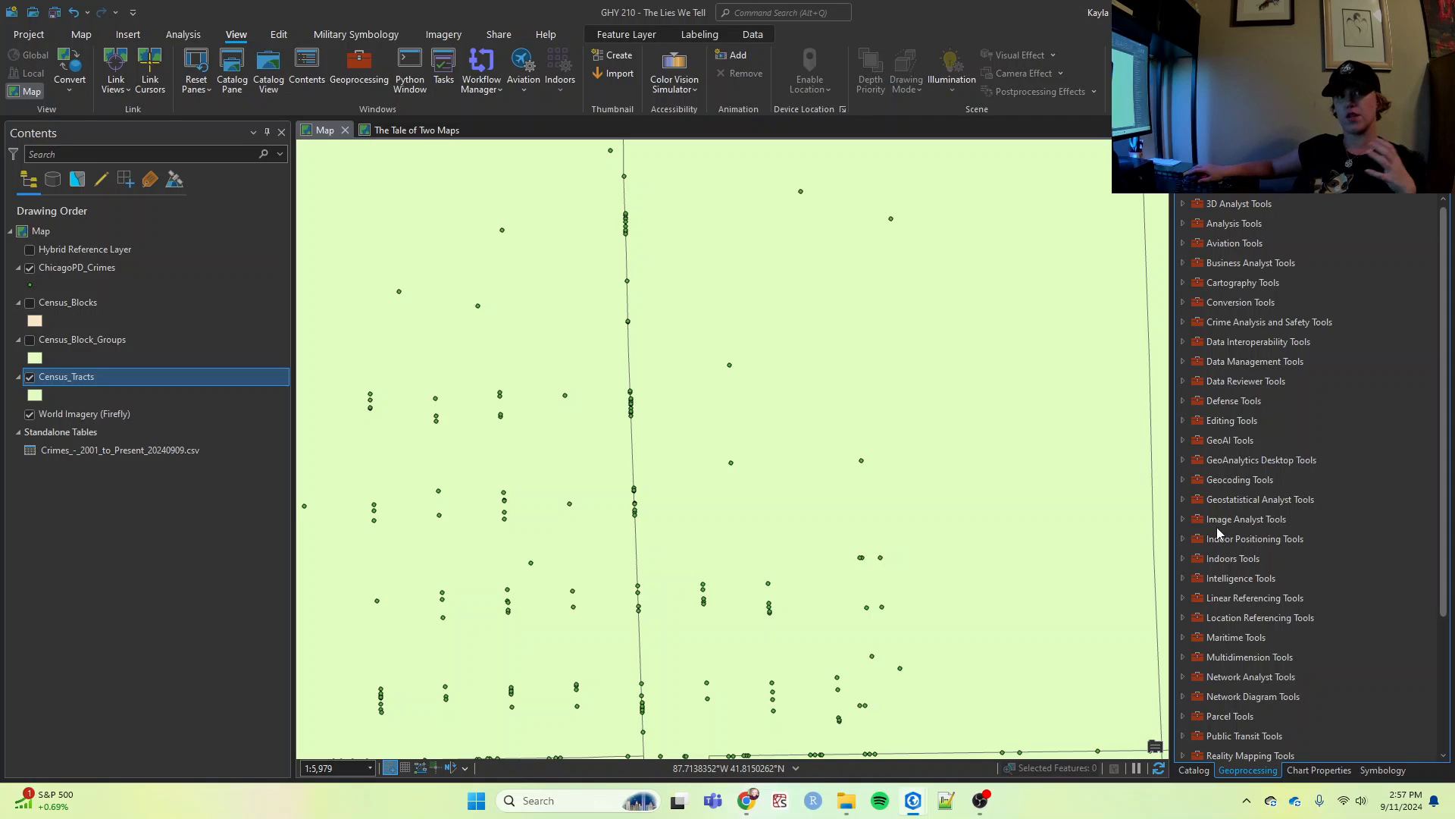
pyautogui.click(1210, 196)
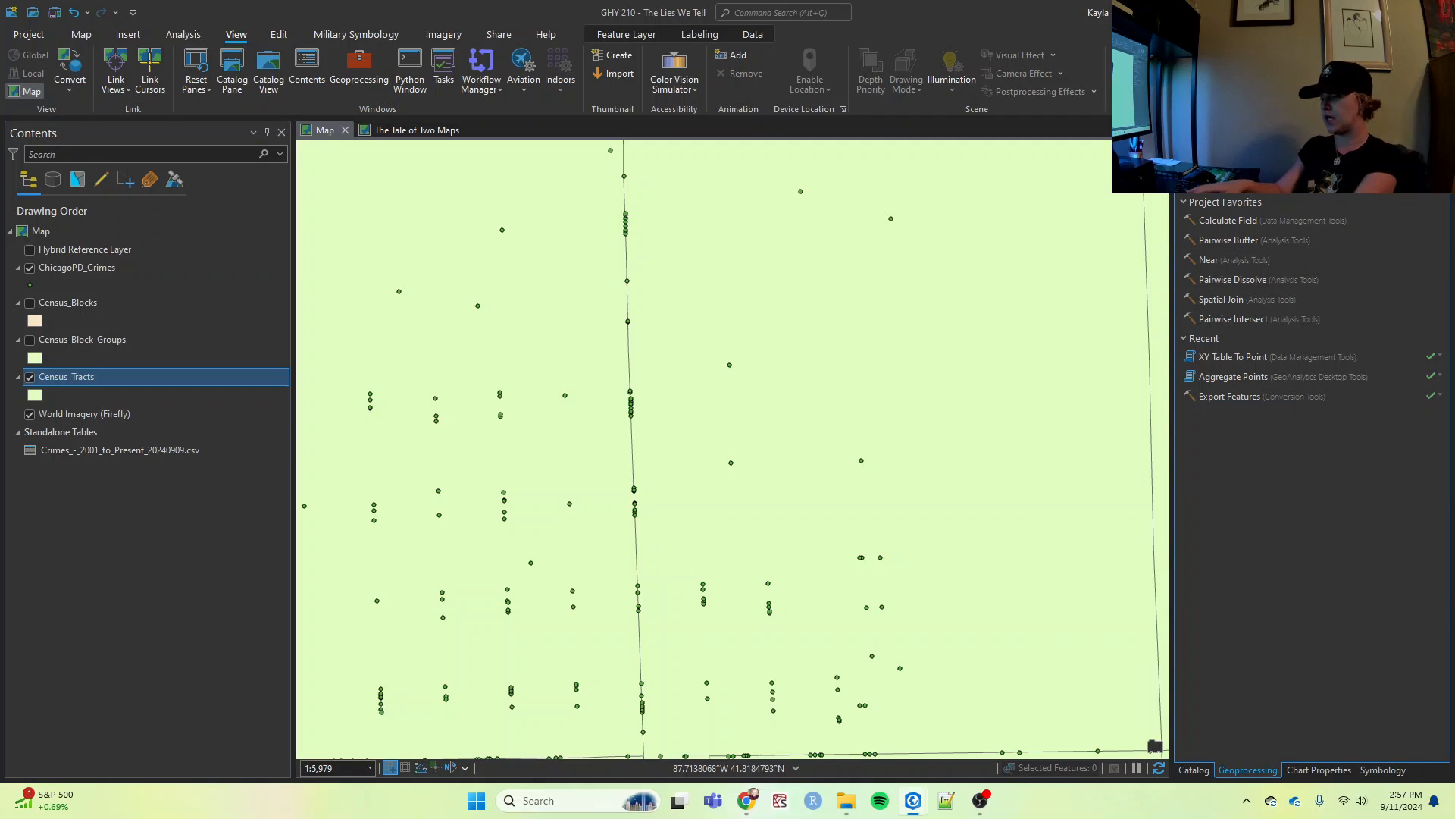
pyautogui.write('point')
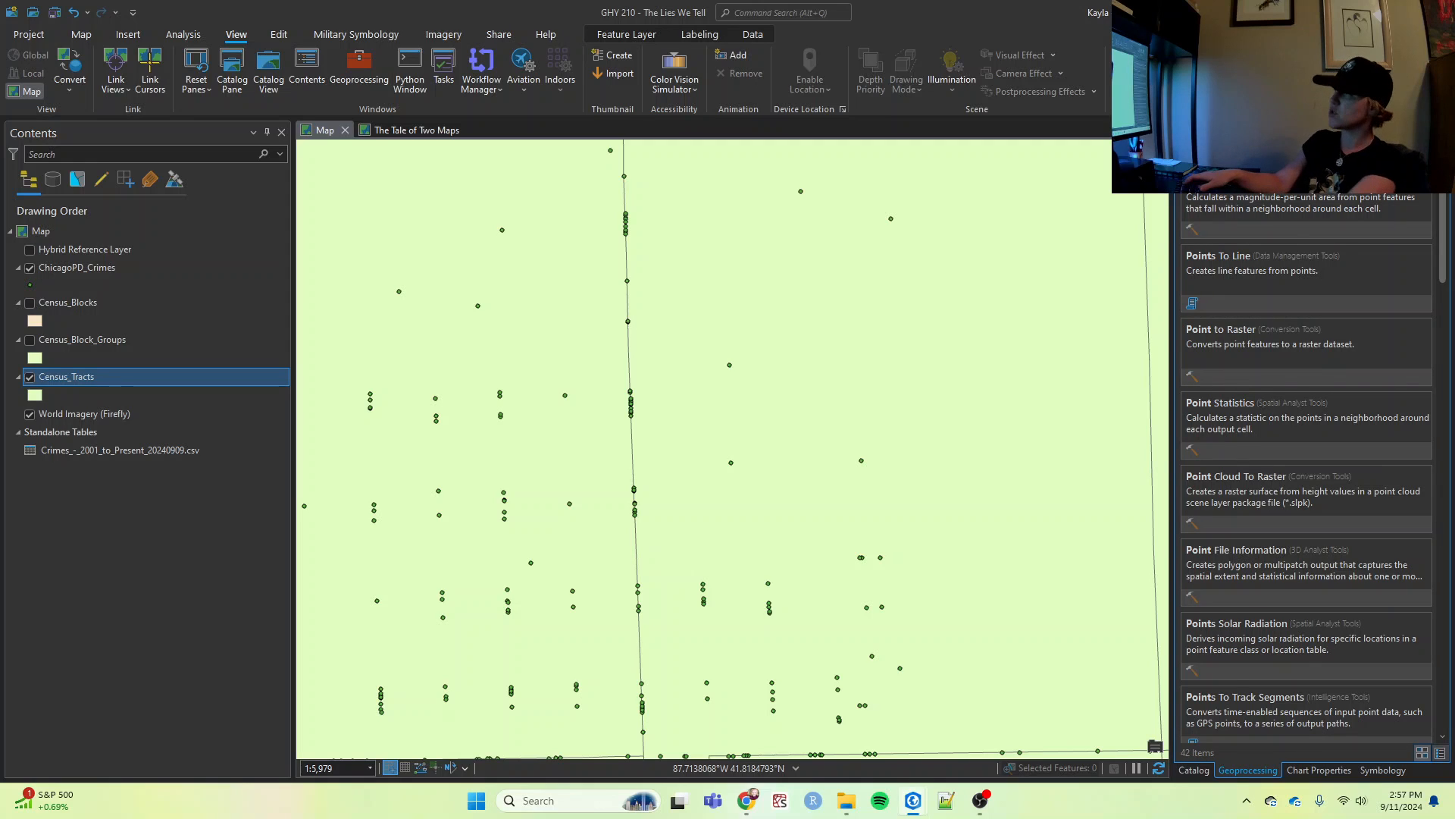
pyautogui.press('BackSpace')
pyautogui.press('BackSpace')
pyautogui.press('BackSpace')
pyautogui.press('BackSpace')
pyautogui.press('BackSpace')
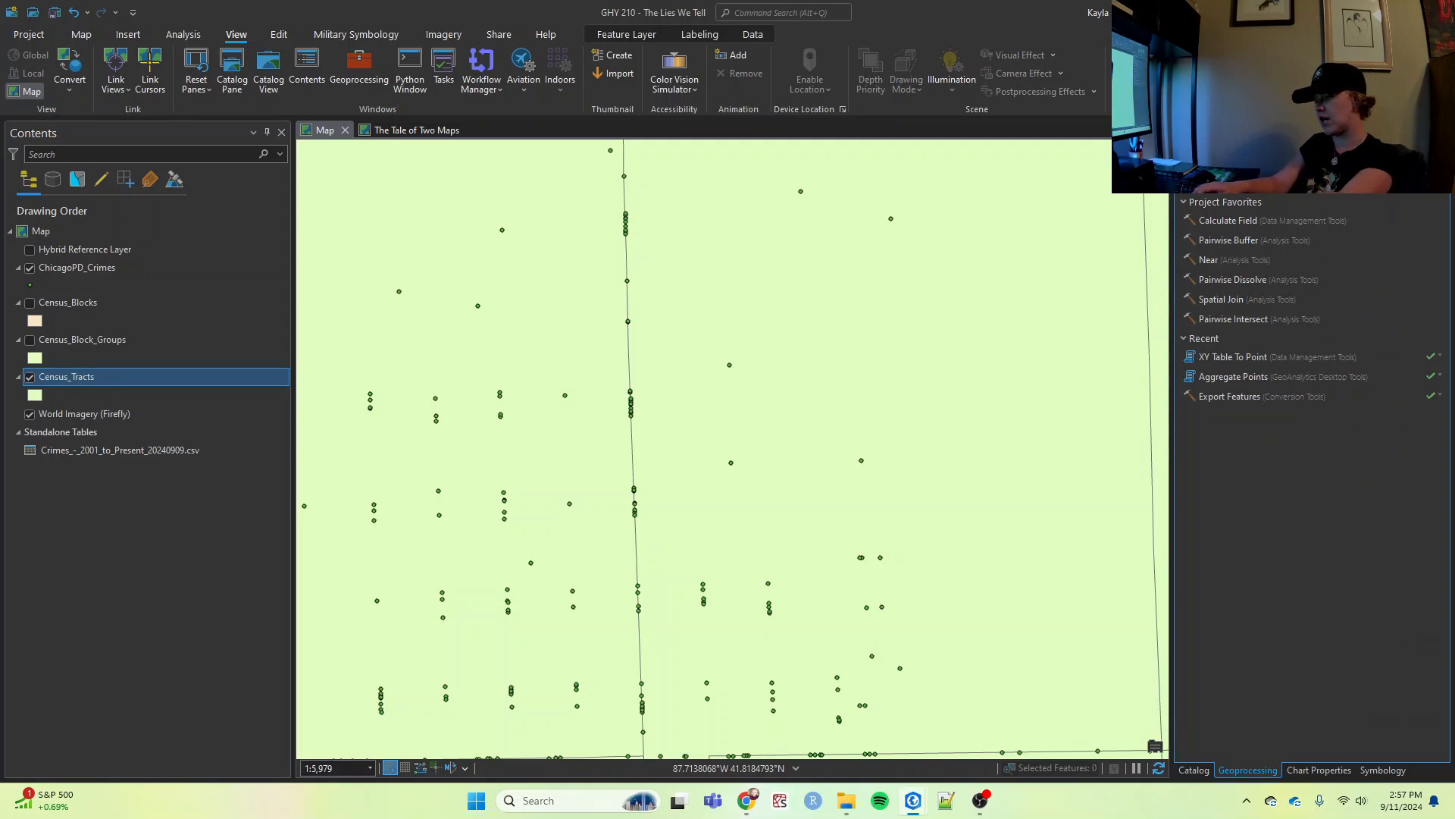
# Search the geoprocessing tools for "aggregate points" and open the GeoAnalytics Desktop version of Aggregate Points
pyautogui.write('aggregate')
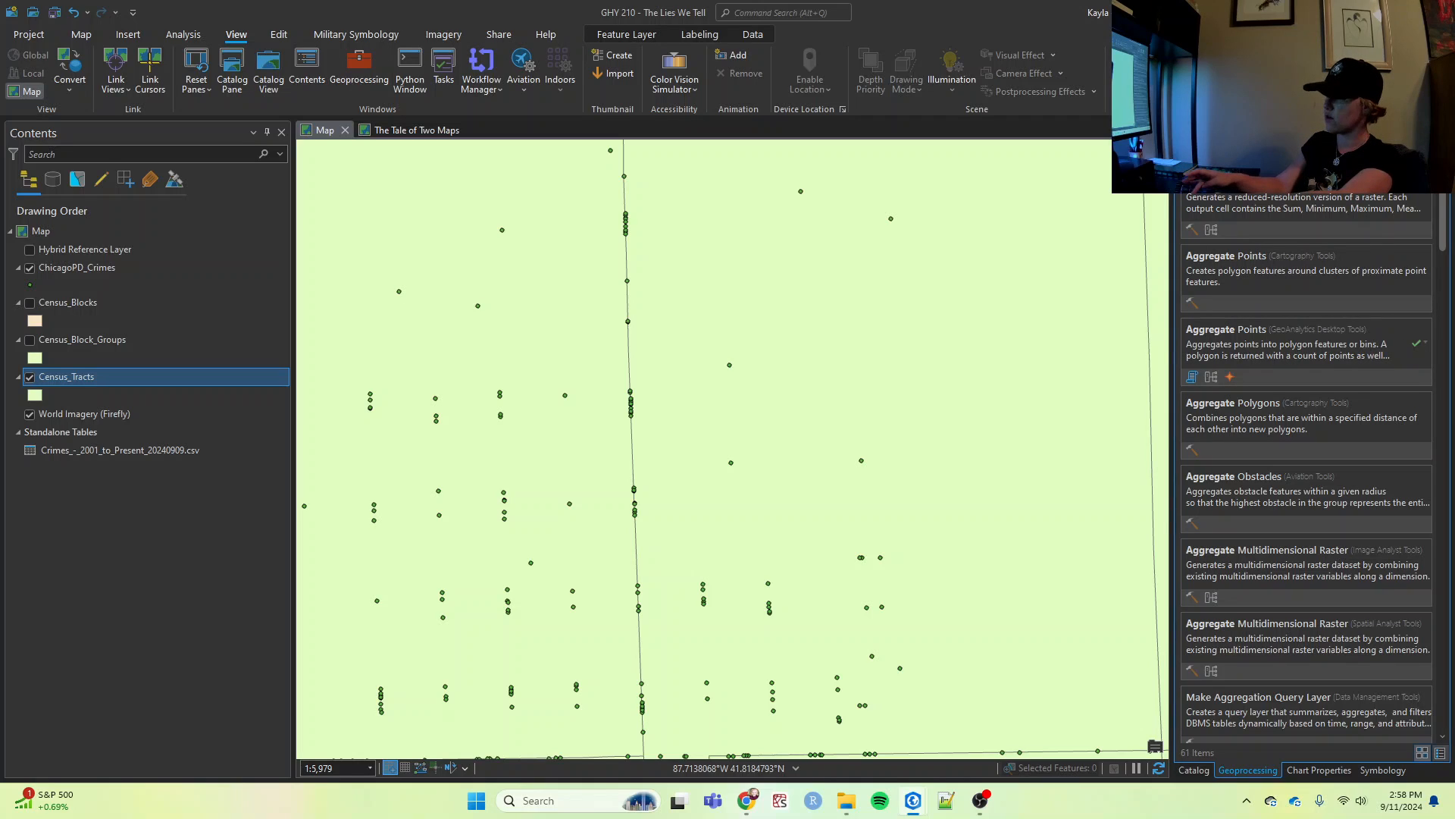
pyautogui.write('points')
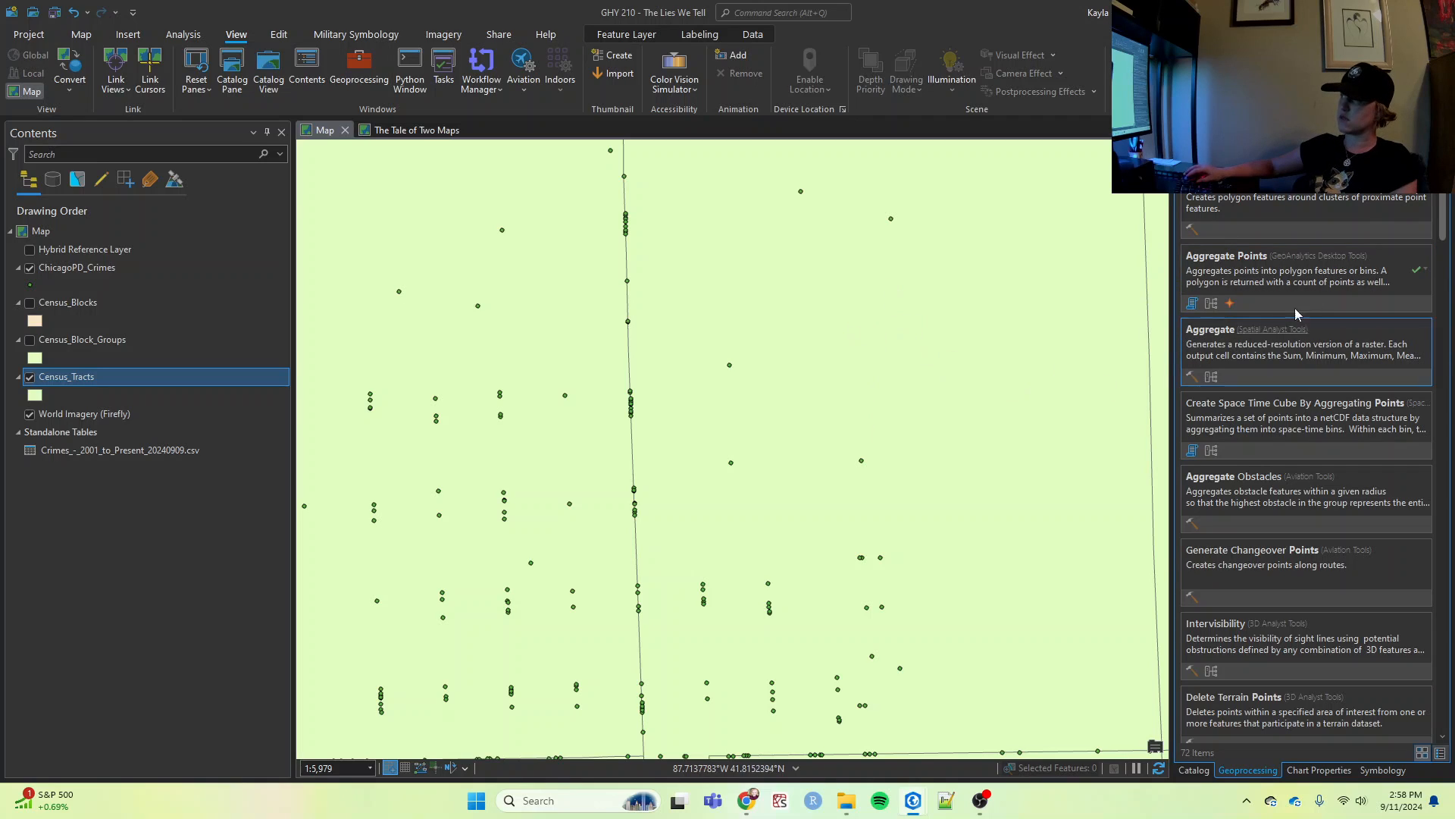
pyautogui.click(1316, 271)
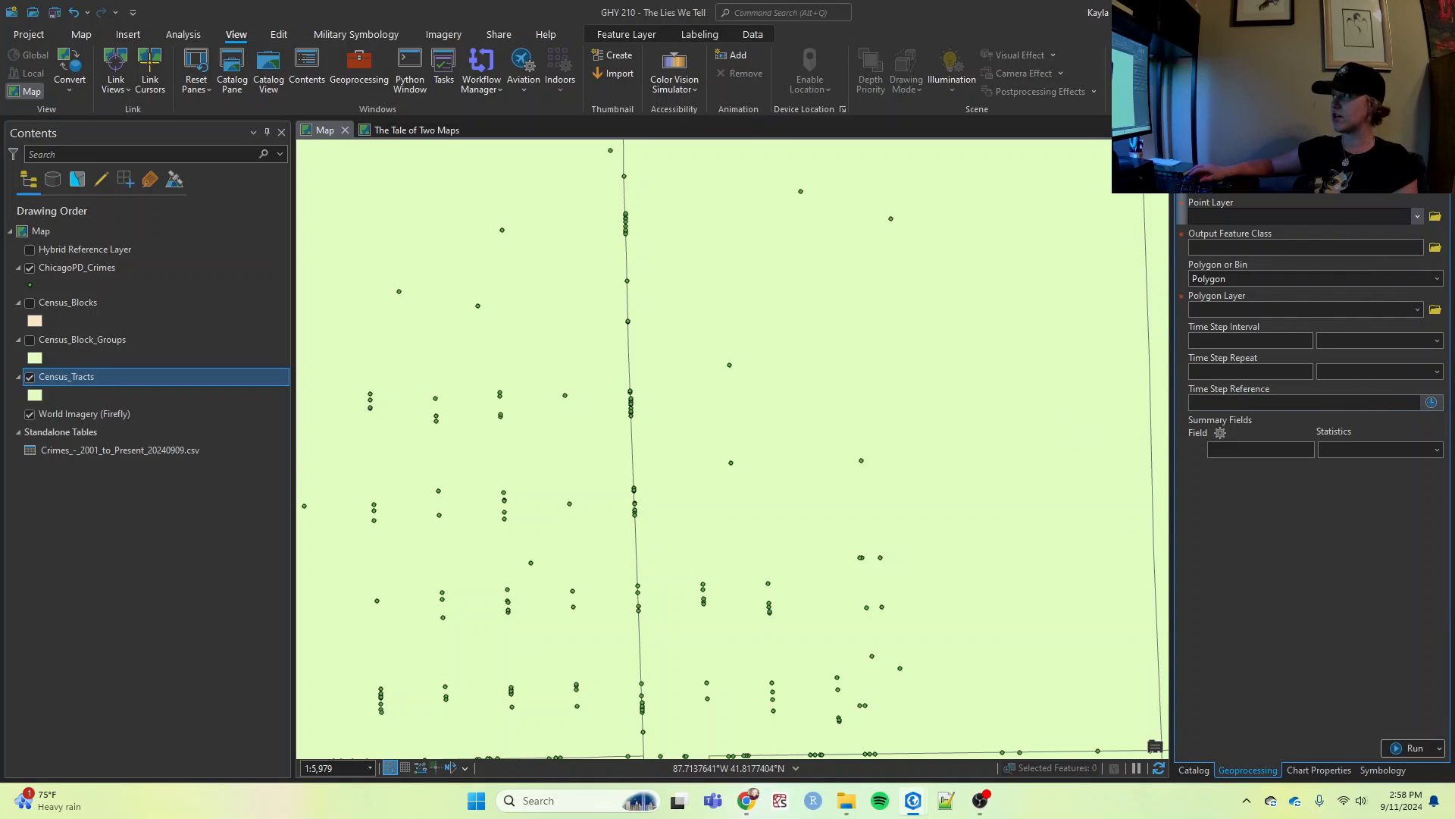
# Set Aggregate Points to use ChicagoPD_Crimes as points, Chicago_PD_Crimes_Block_Groups as the output name and Census_Block_Groups as the polygon layer
pyautogui.click(1417, 216)
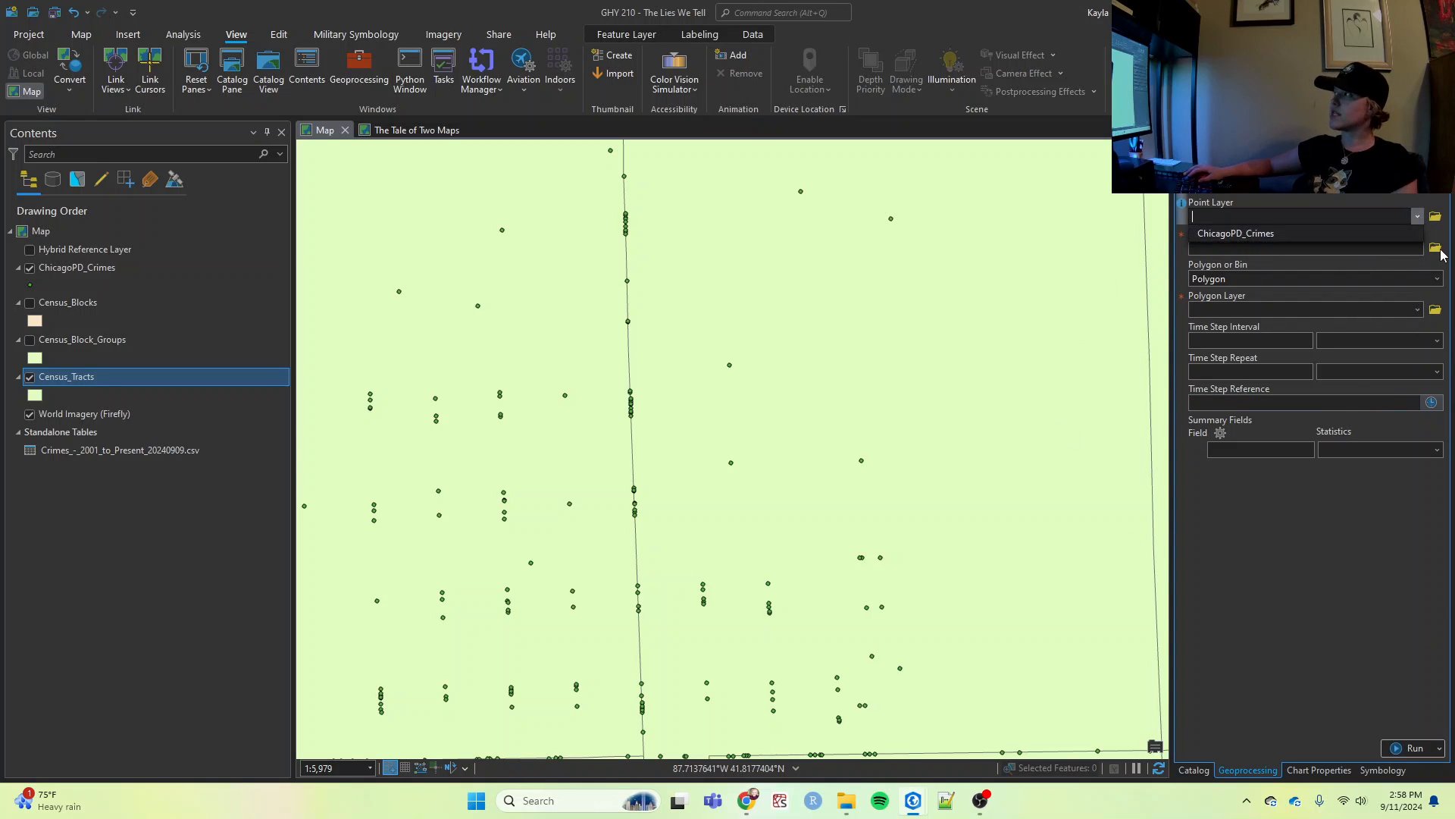
pyautogui.click(1213, 235)
pyautogui.click(1389, 249)
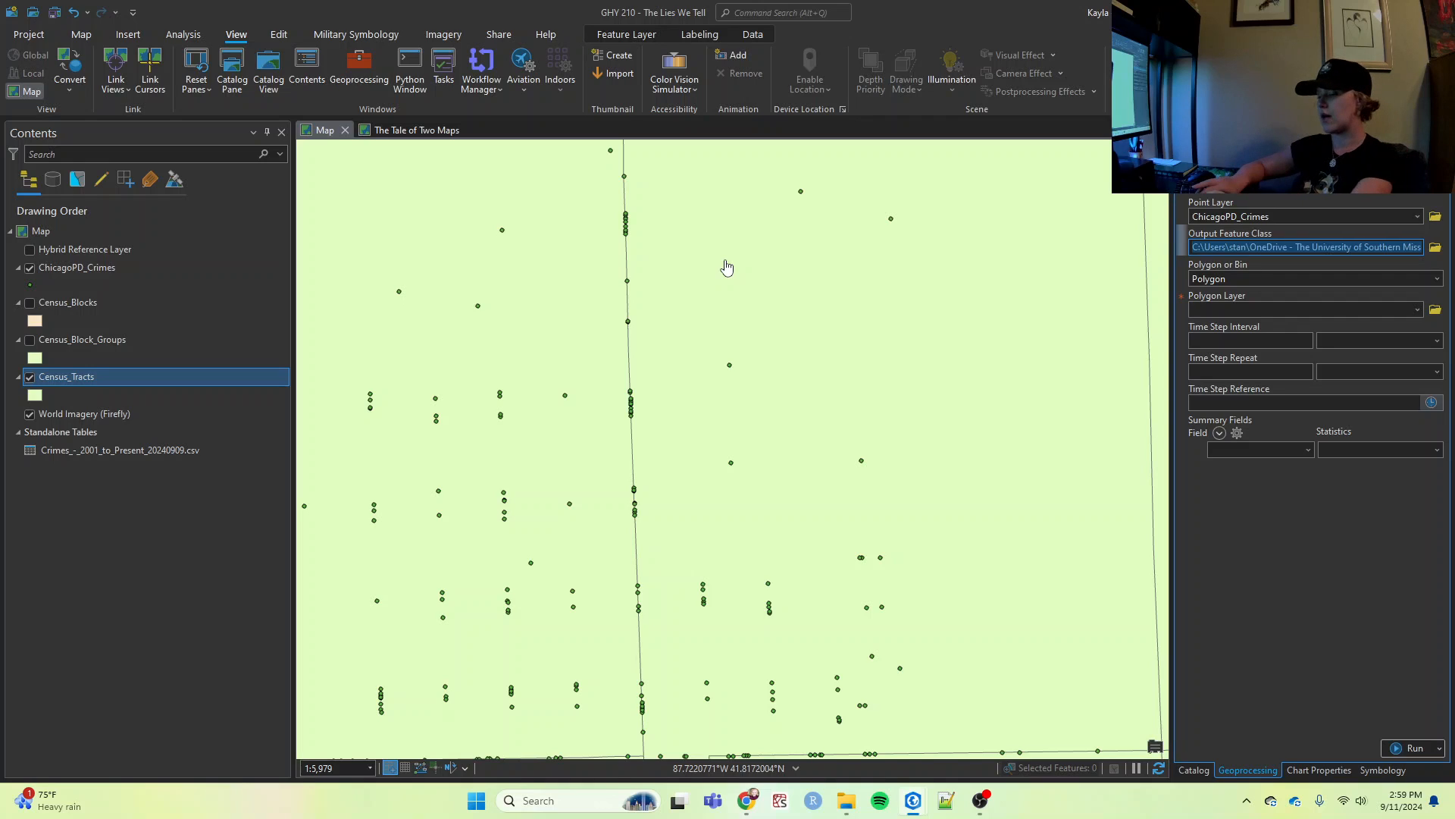
pyautogui.write('Chicago_PD_Crimes_Block_Groups')
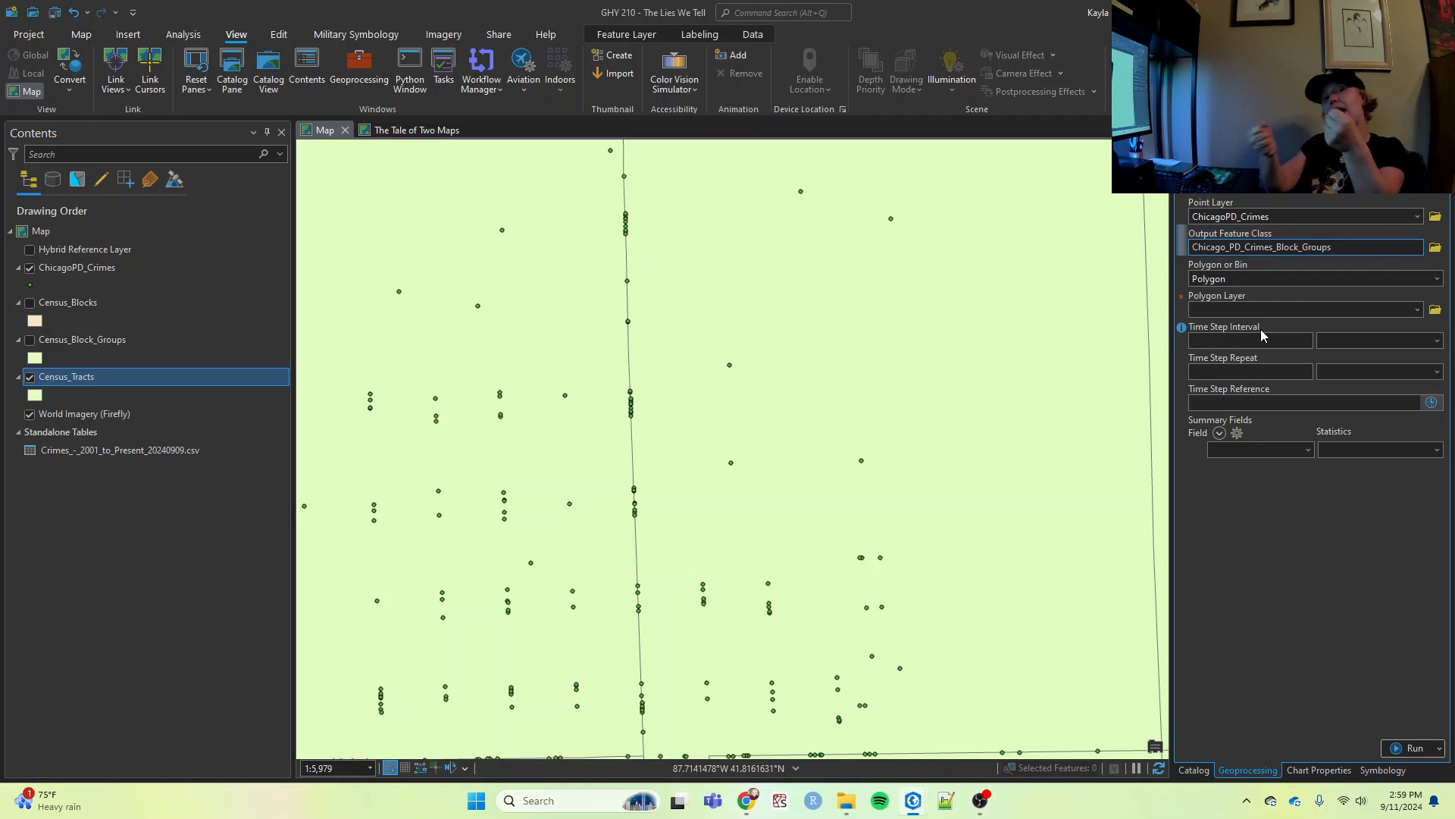
pyautogui.click(1357, 309)
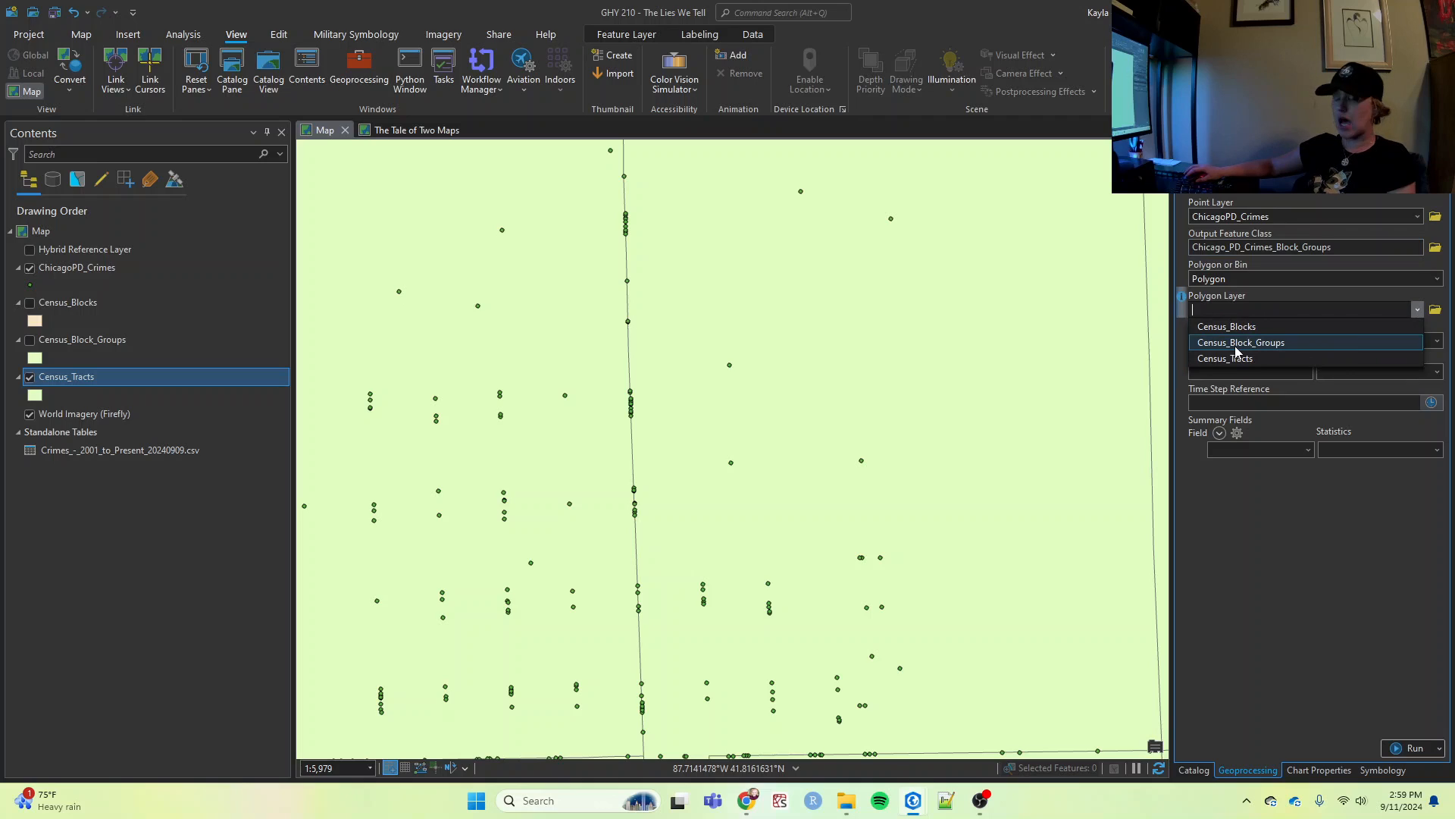
pyautogui.click(1258, 343)
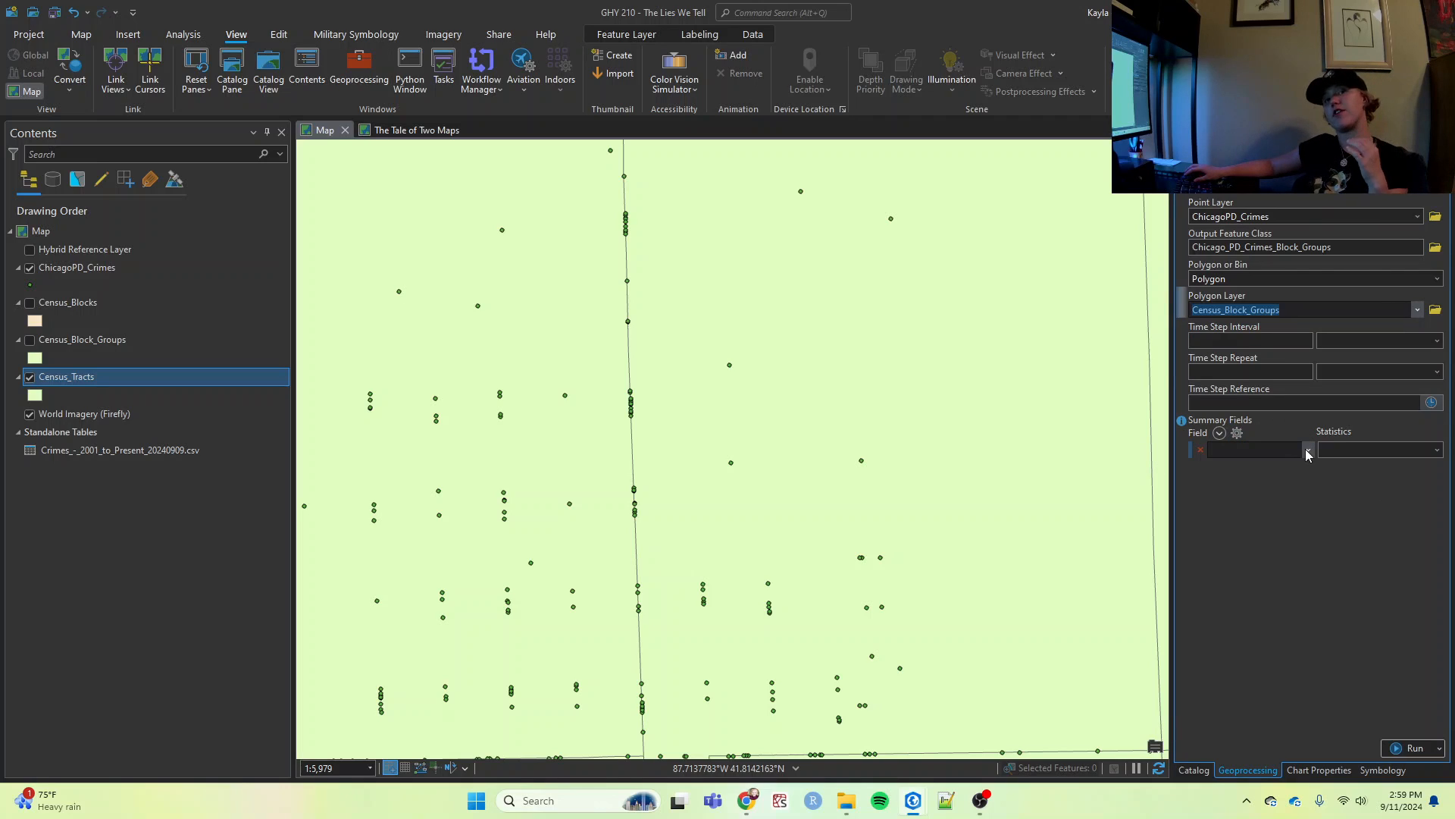
# Look through the fields in the ChicagoPD_Crimes attribute table for possible summary fields, and close the table
pyautogui.click(76, 270)
pyautogui.rightClick(75, 269)
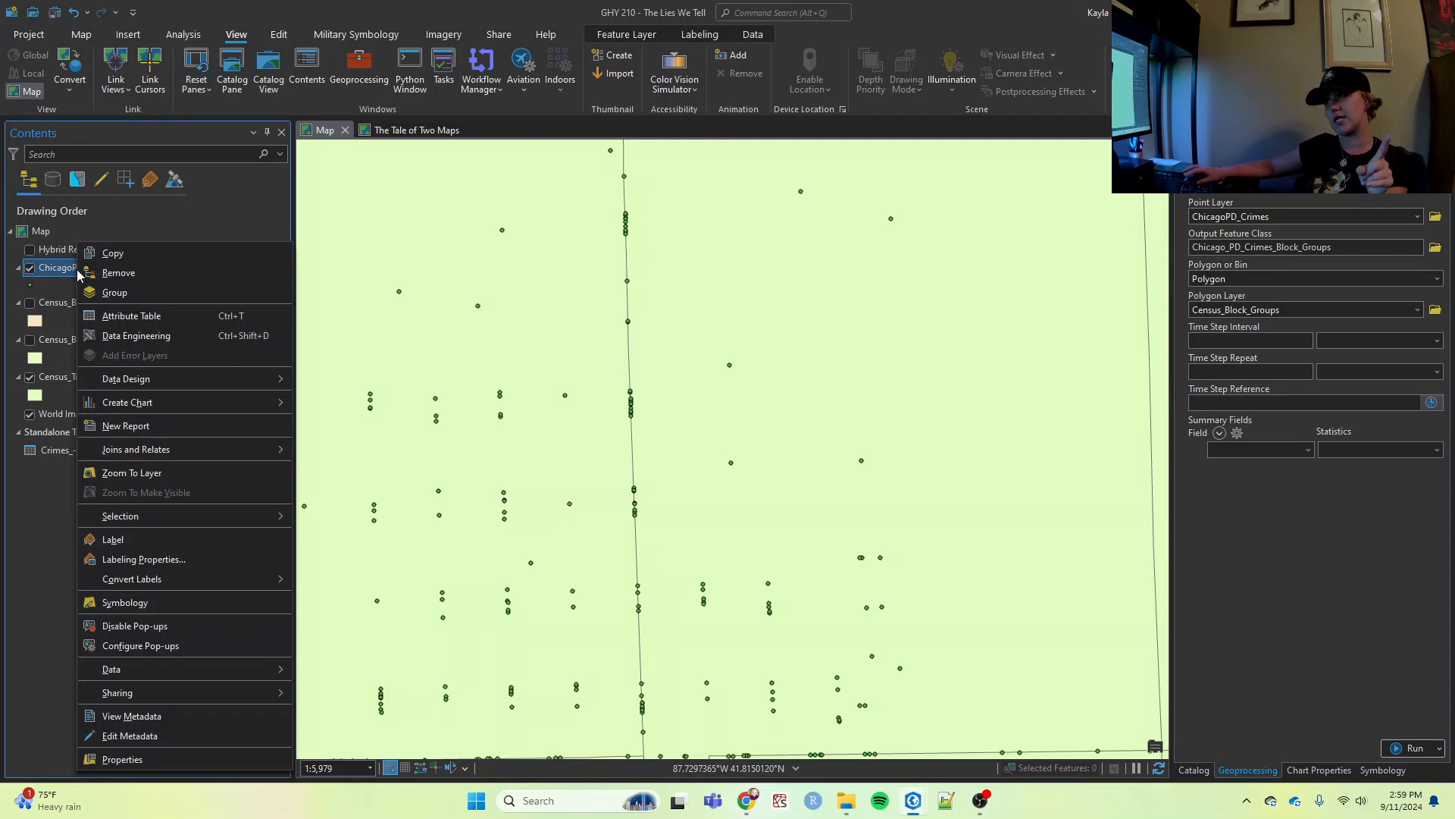
pyautogui.click(128, 317)
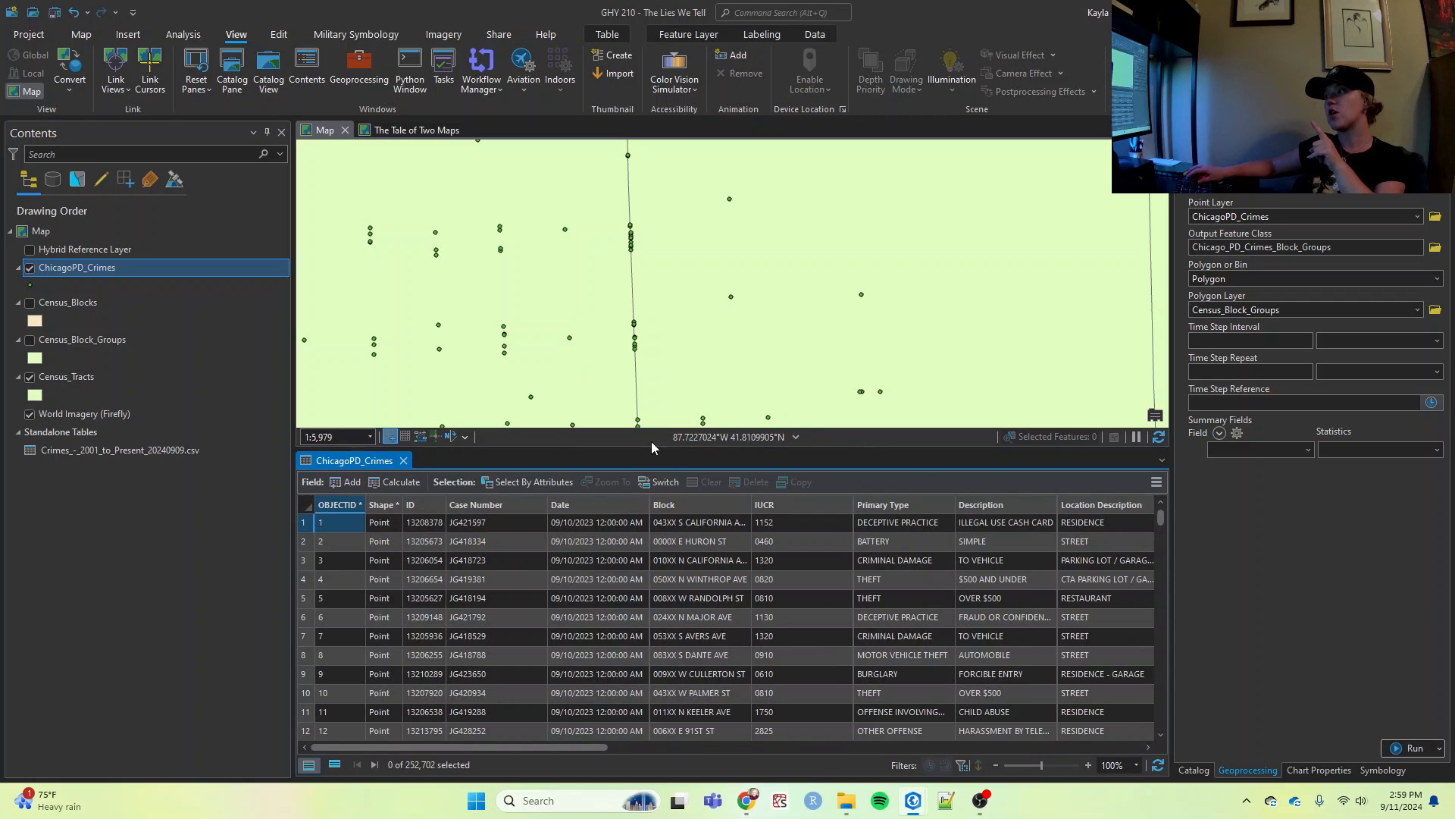
pyautogui.moveTo(529, 749); pyautogui.dragTo(769, 733)
pyautogui.hscroll(5, 770, 733)
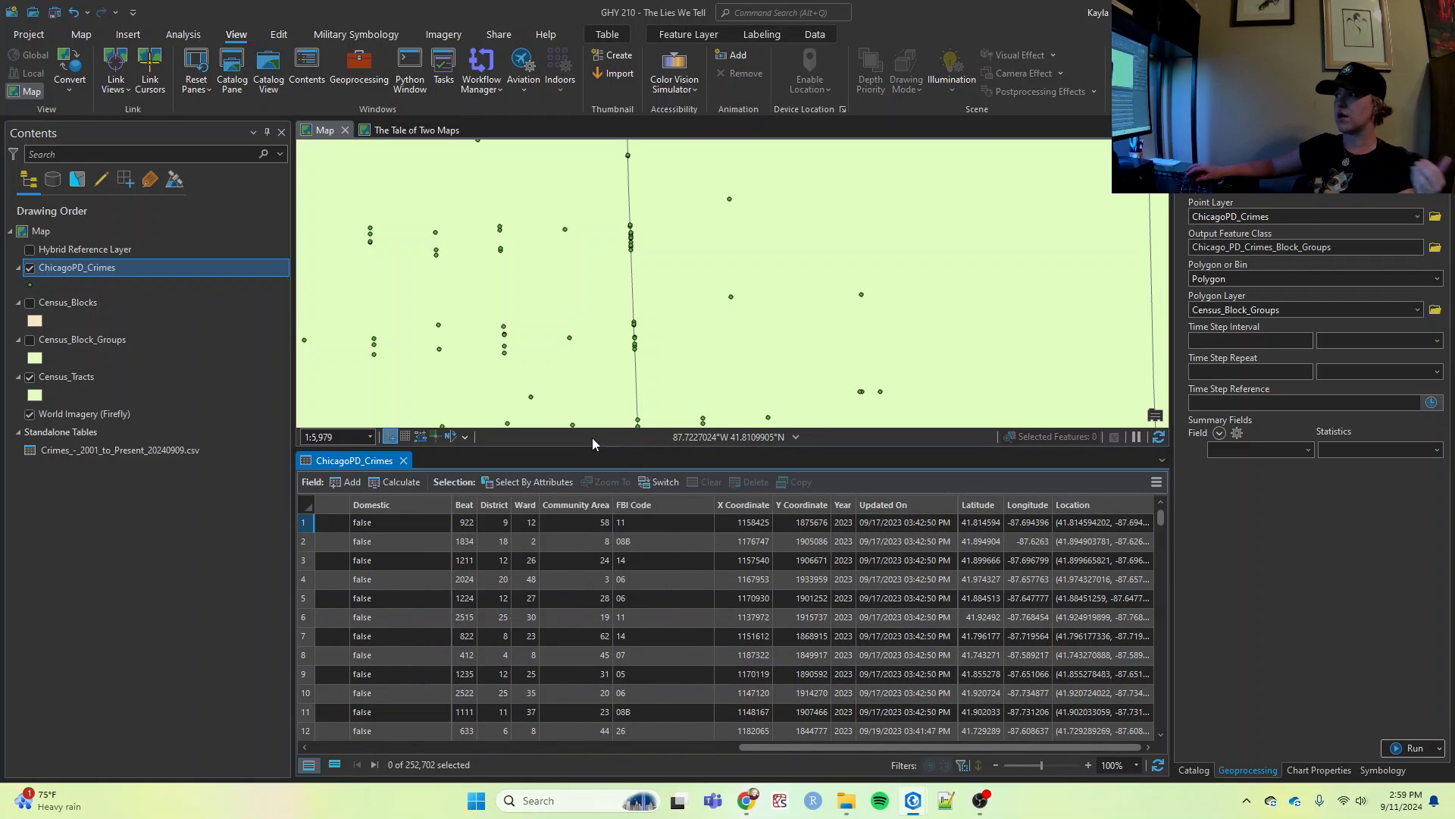
pyautogui.click(403, 461)
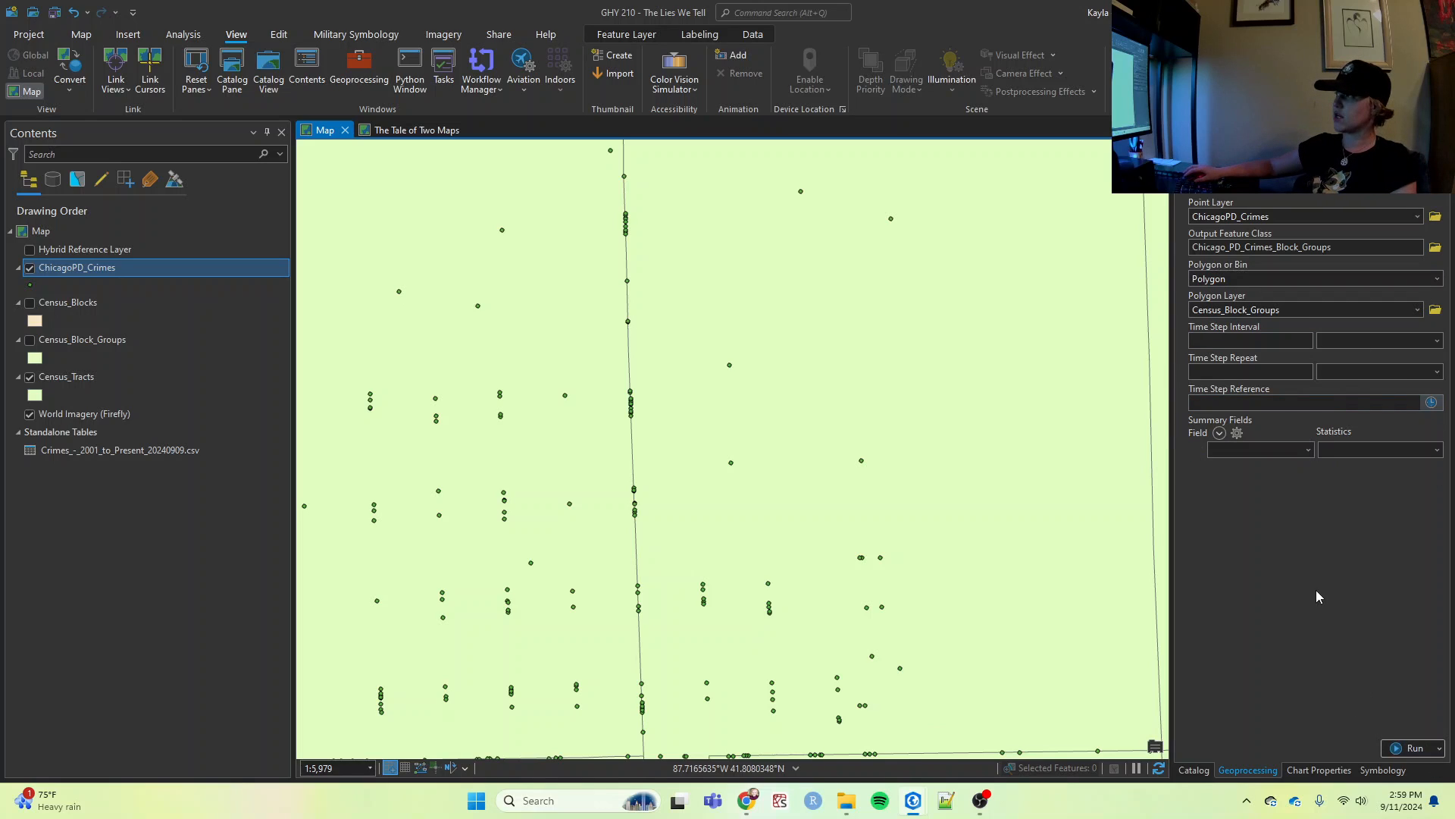
# Run the block group aggregation and check the completed job's details and messages
pyautogui.click(1413, 749)
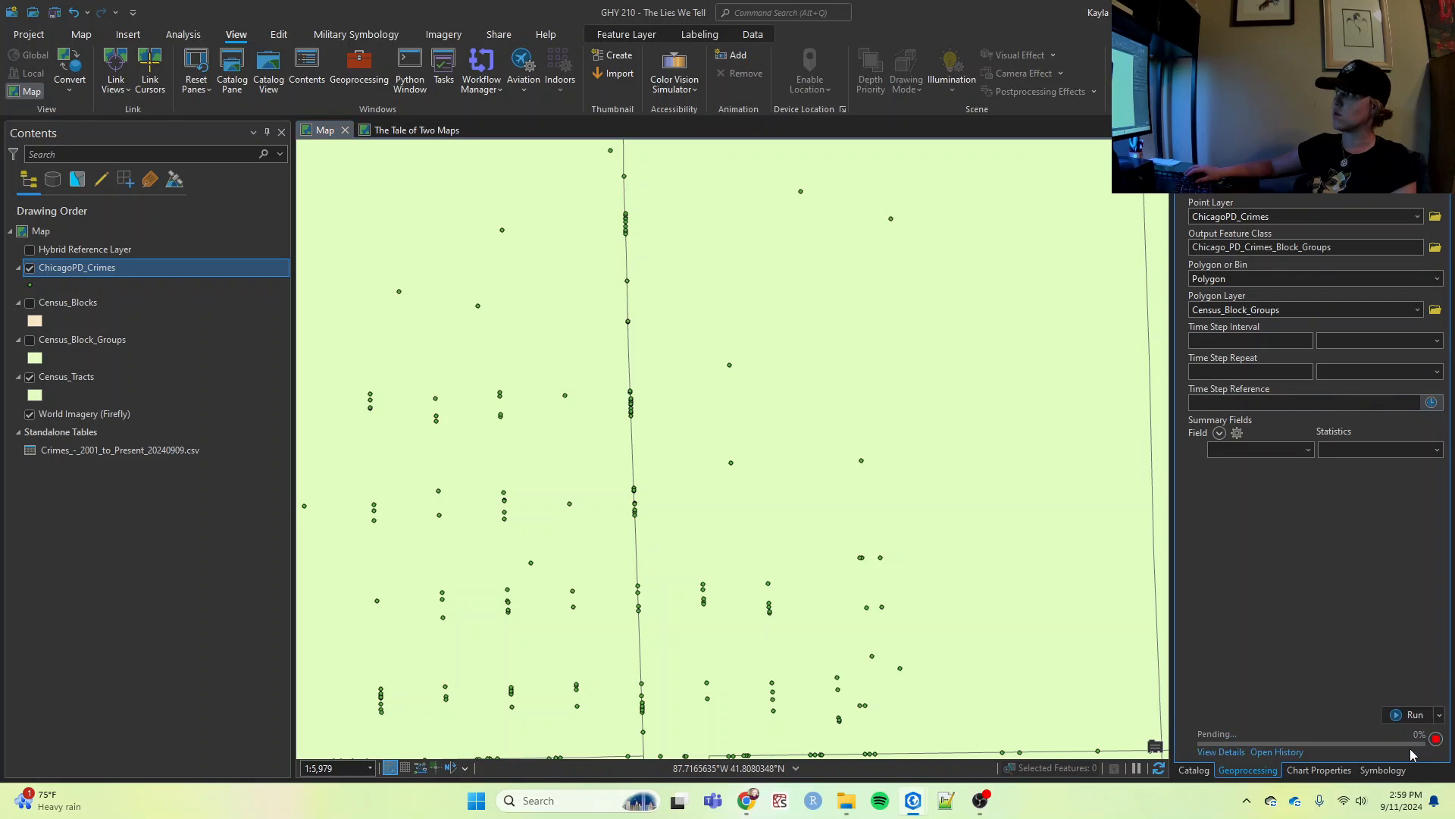
pyautogui.moveTo(1369, 724)
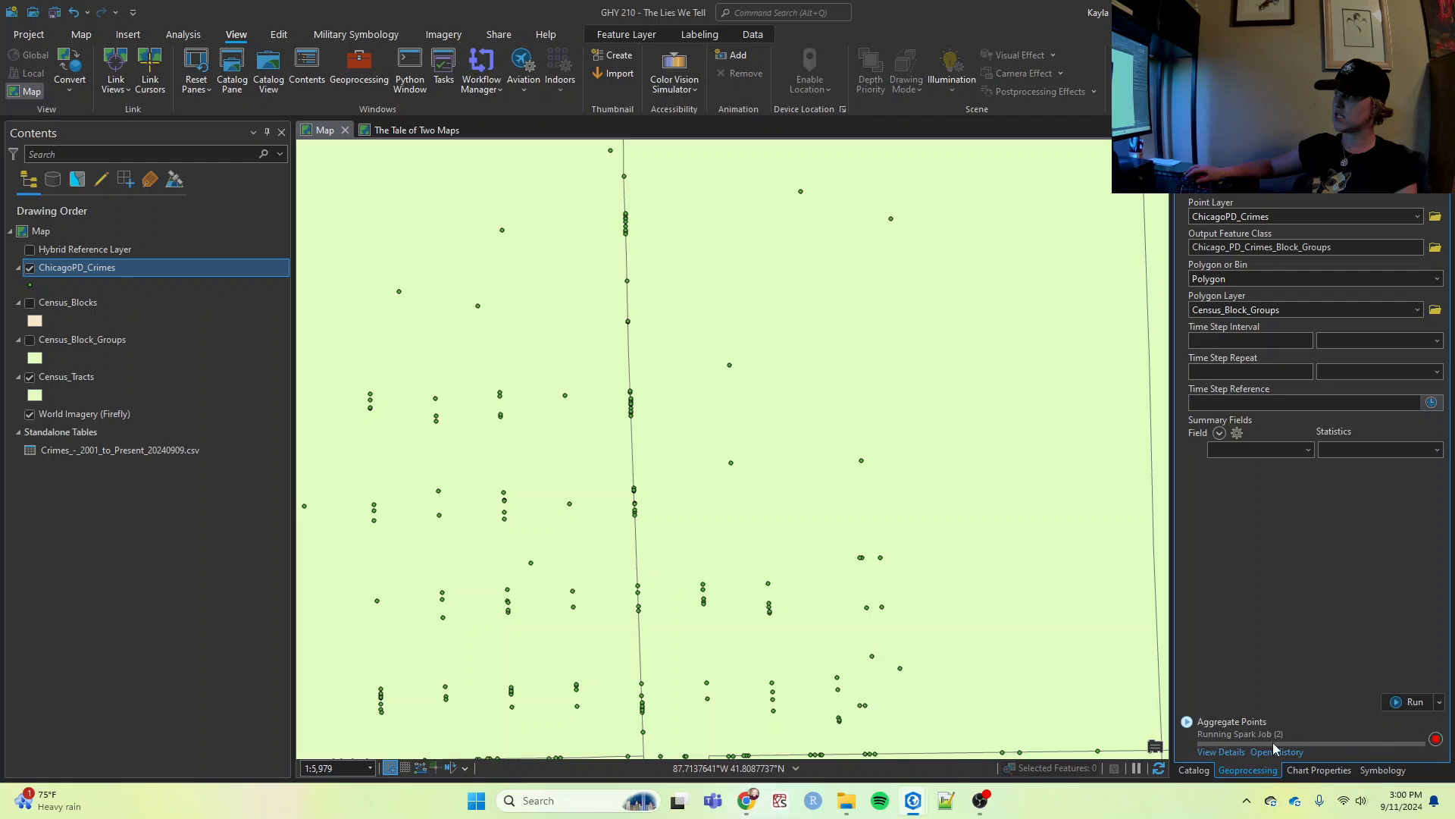
pyautogui.moveTo(1402, 749)
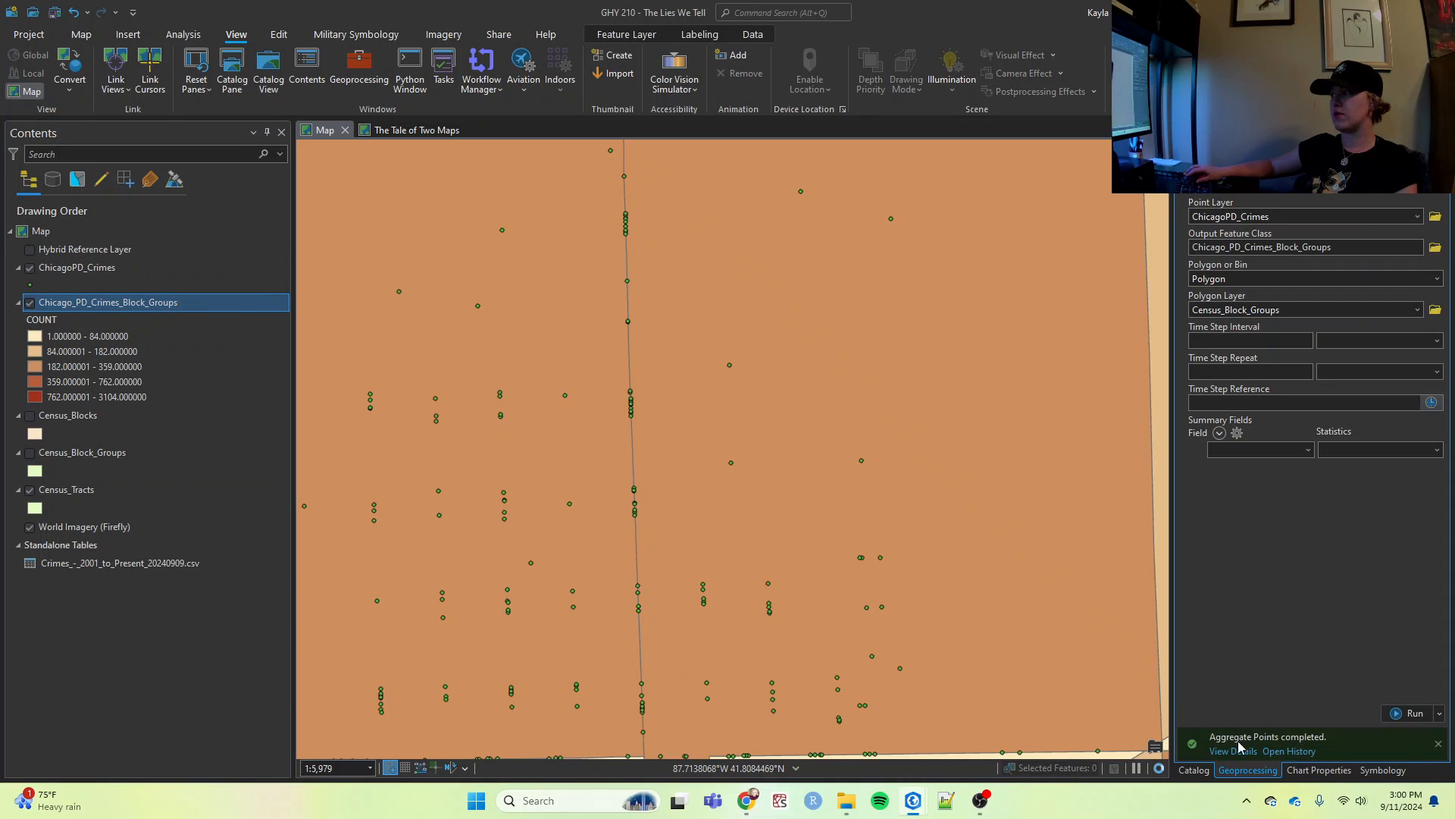
pyautogui.moveTo(1193, 749)
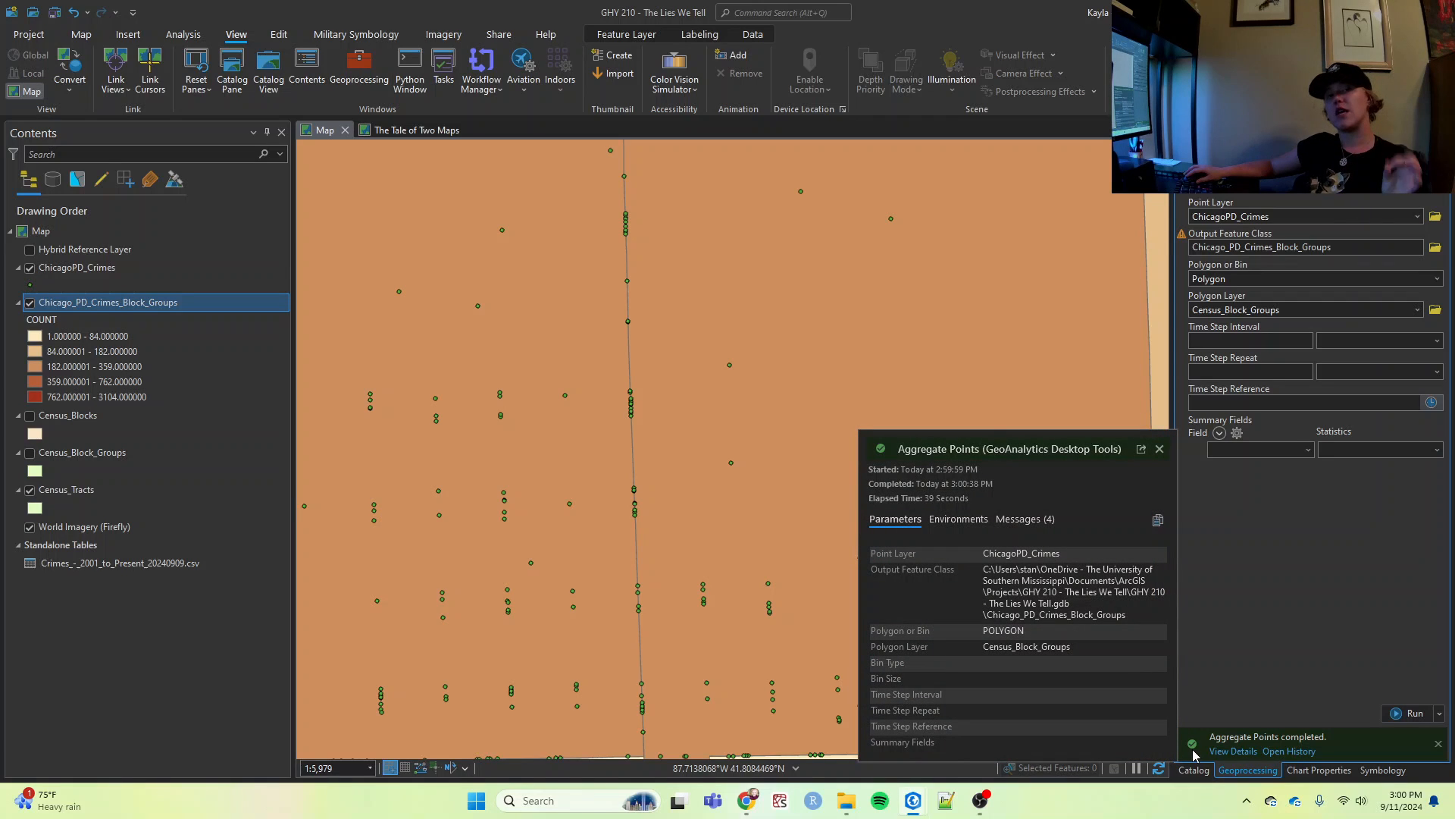
pyautogui.click(1232, 751)
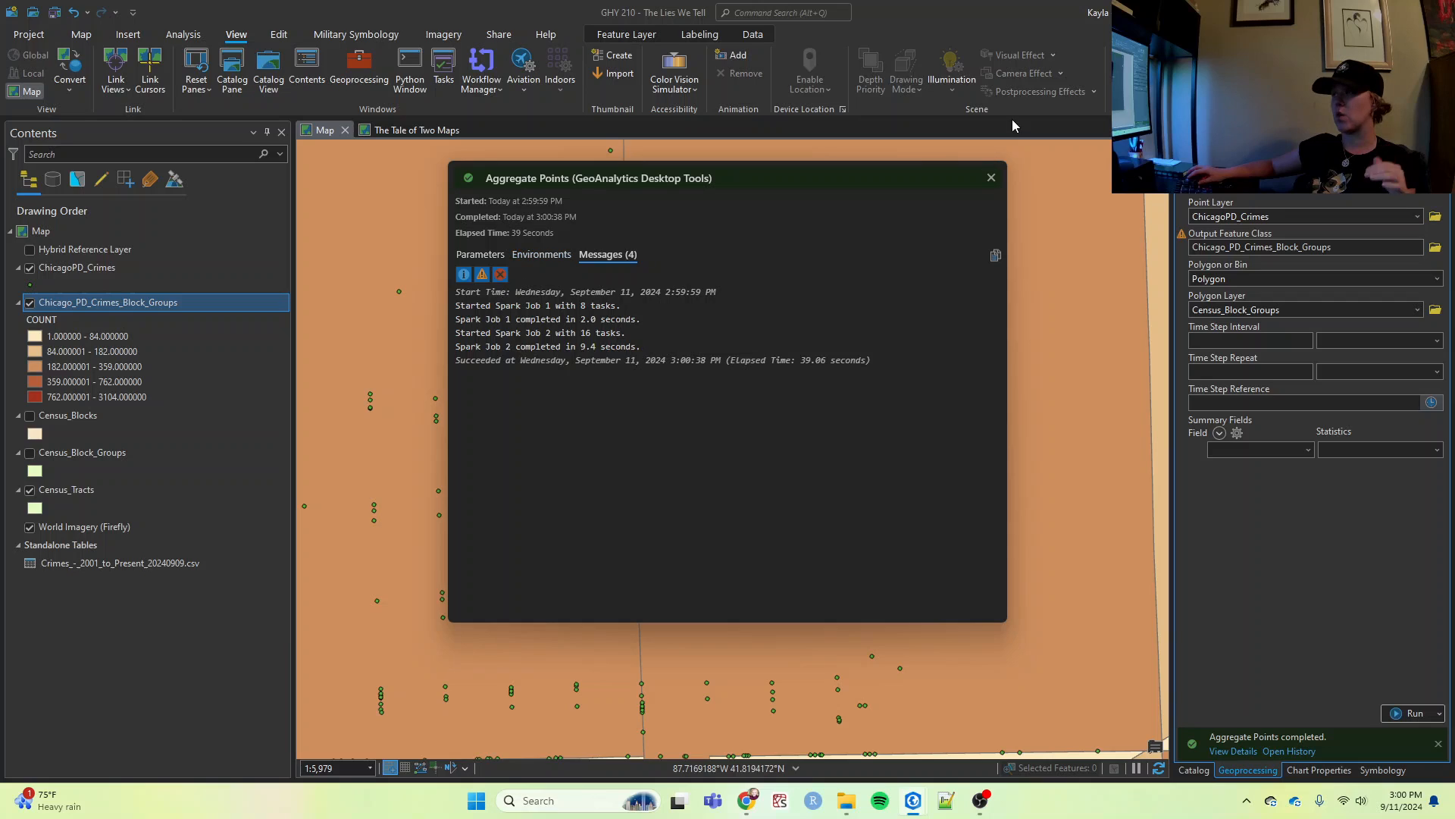
pyautogui.click(991, 179)
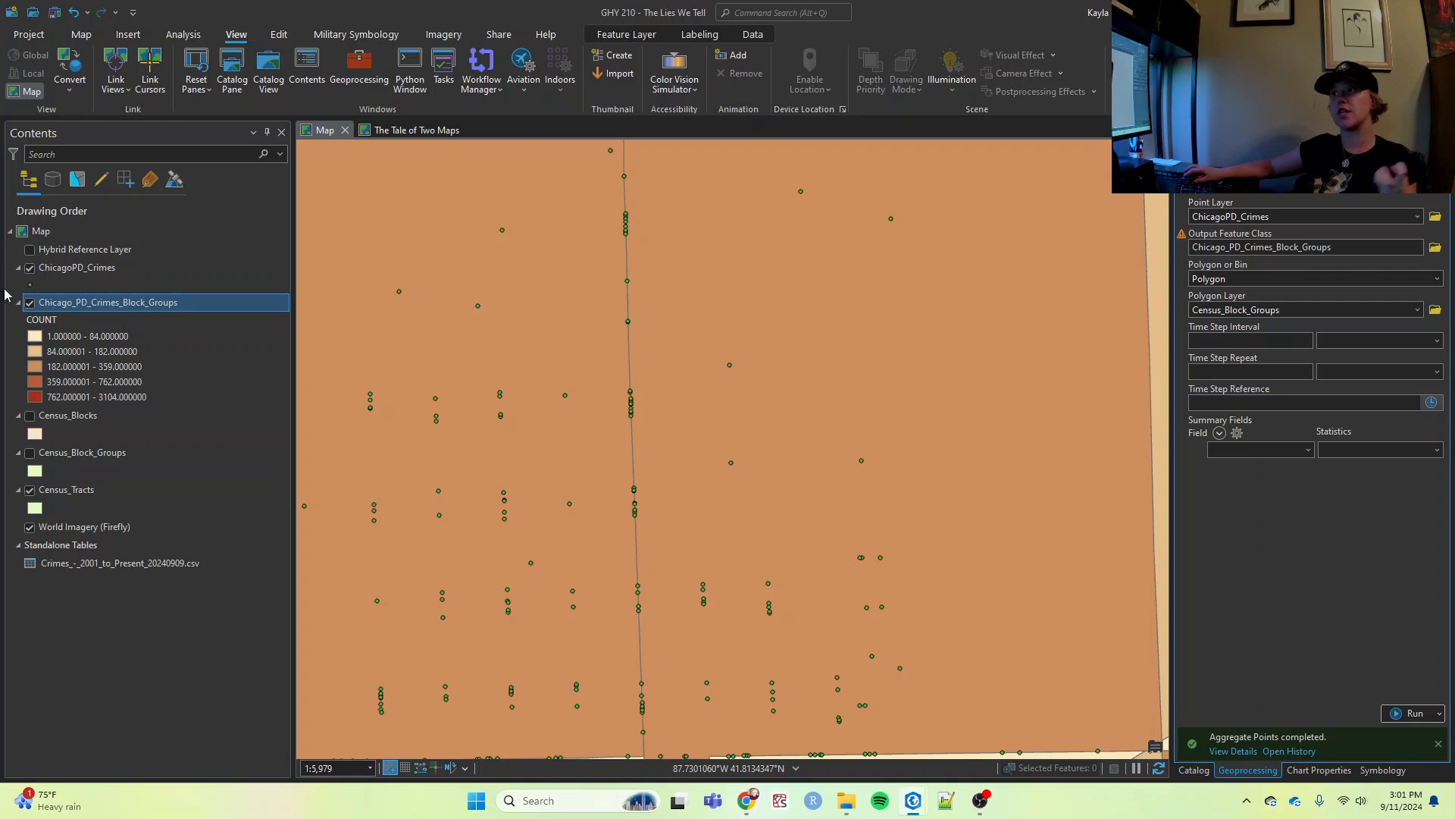
# Hide the ChicagoPD_Crimes points and examine the aggregated block group counts across the whole city
pyautogui.click(30, 269)
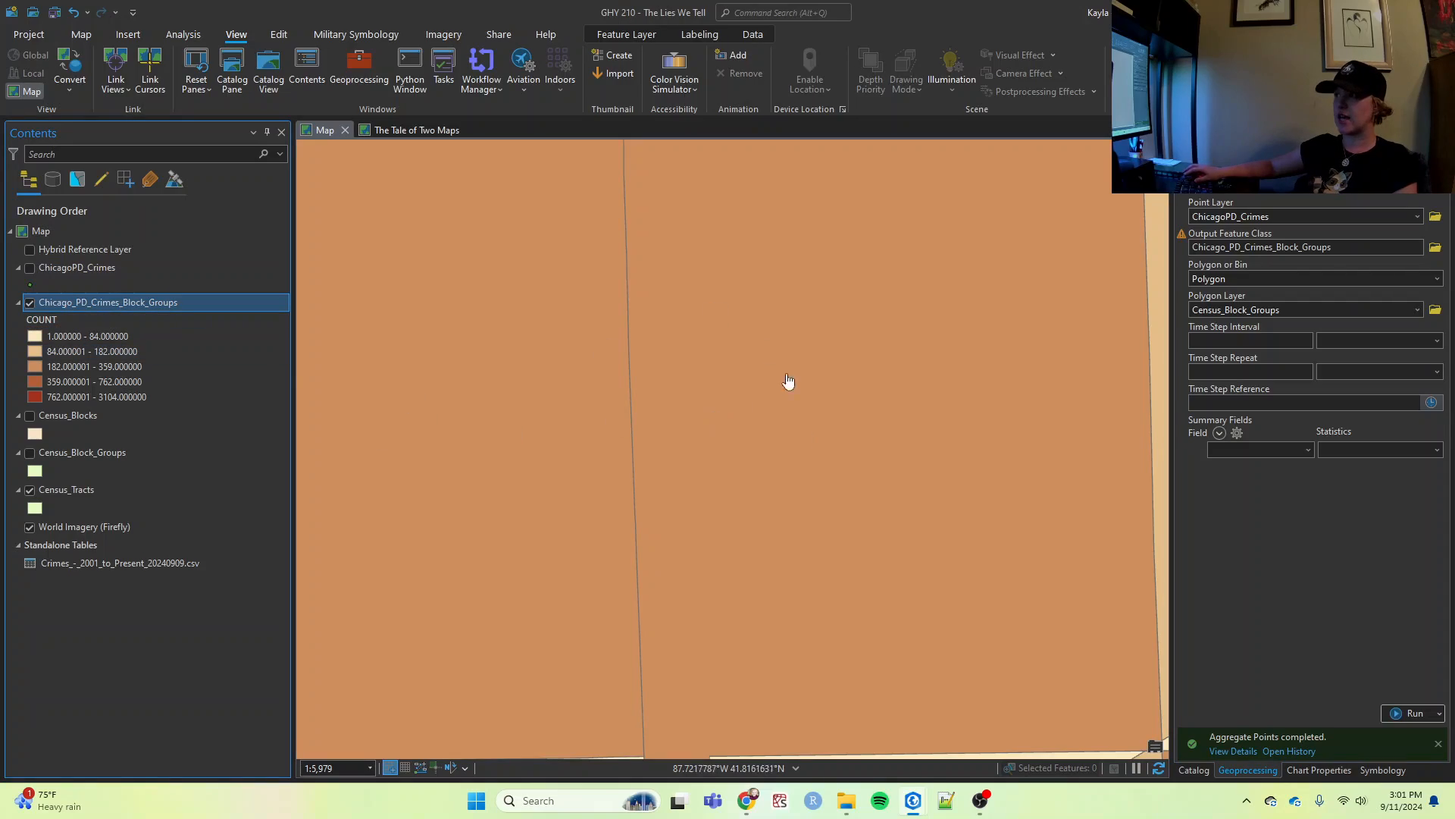
pyautogui.scroll(-5, 793, 408)
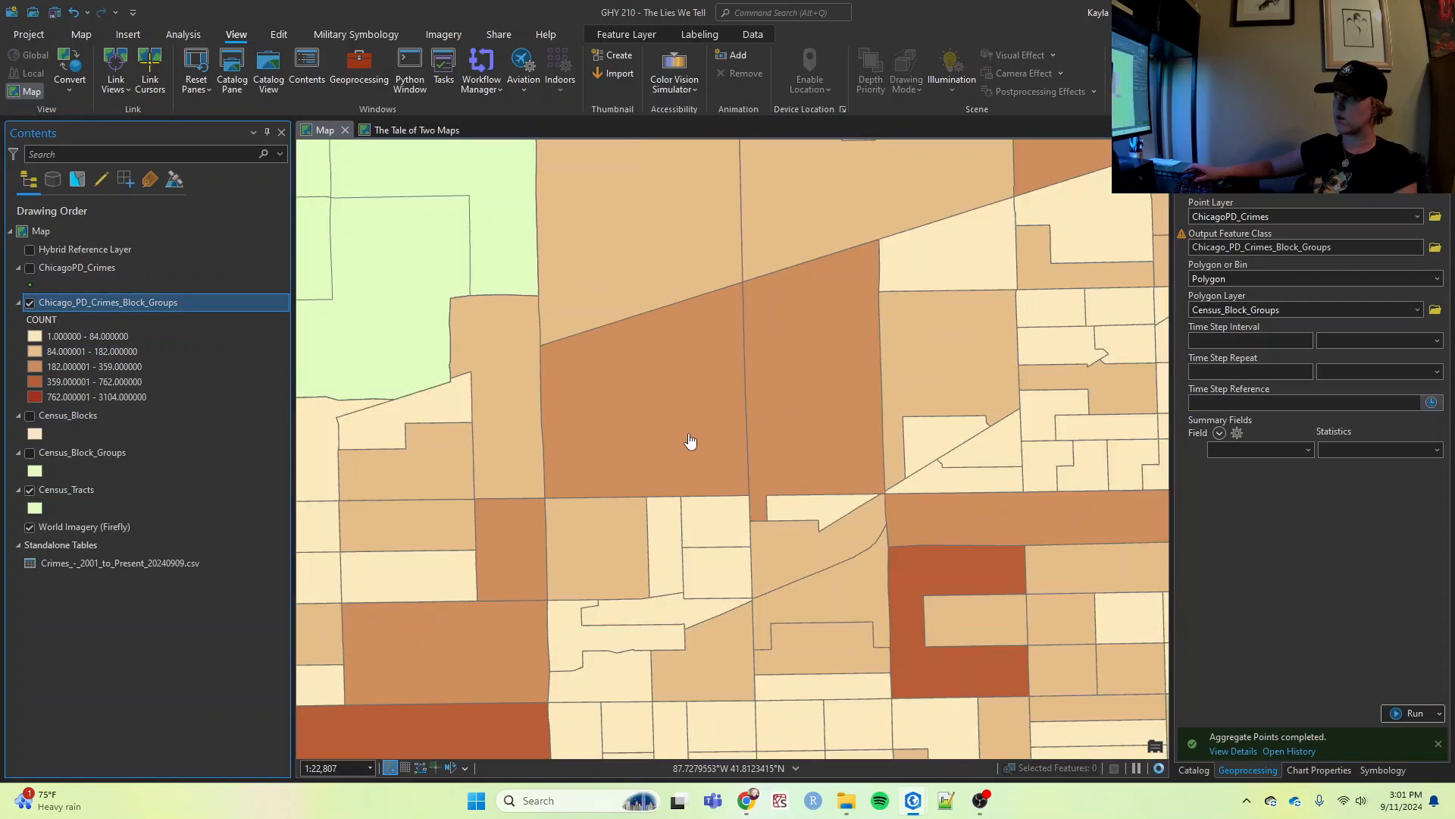
pyautogui.scroll(-3, 584, 426)
pyautogui.scroll(1, 419, 345)
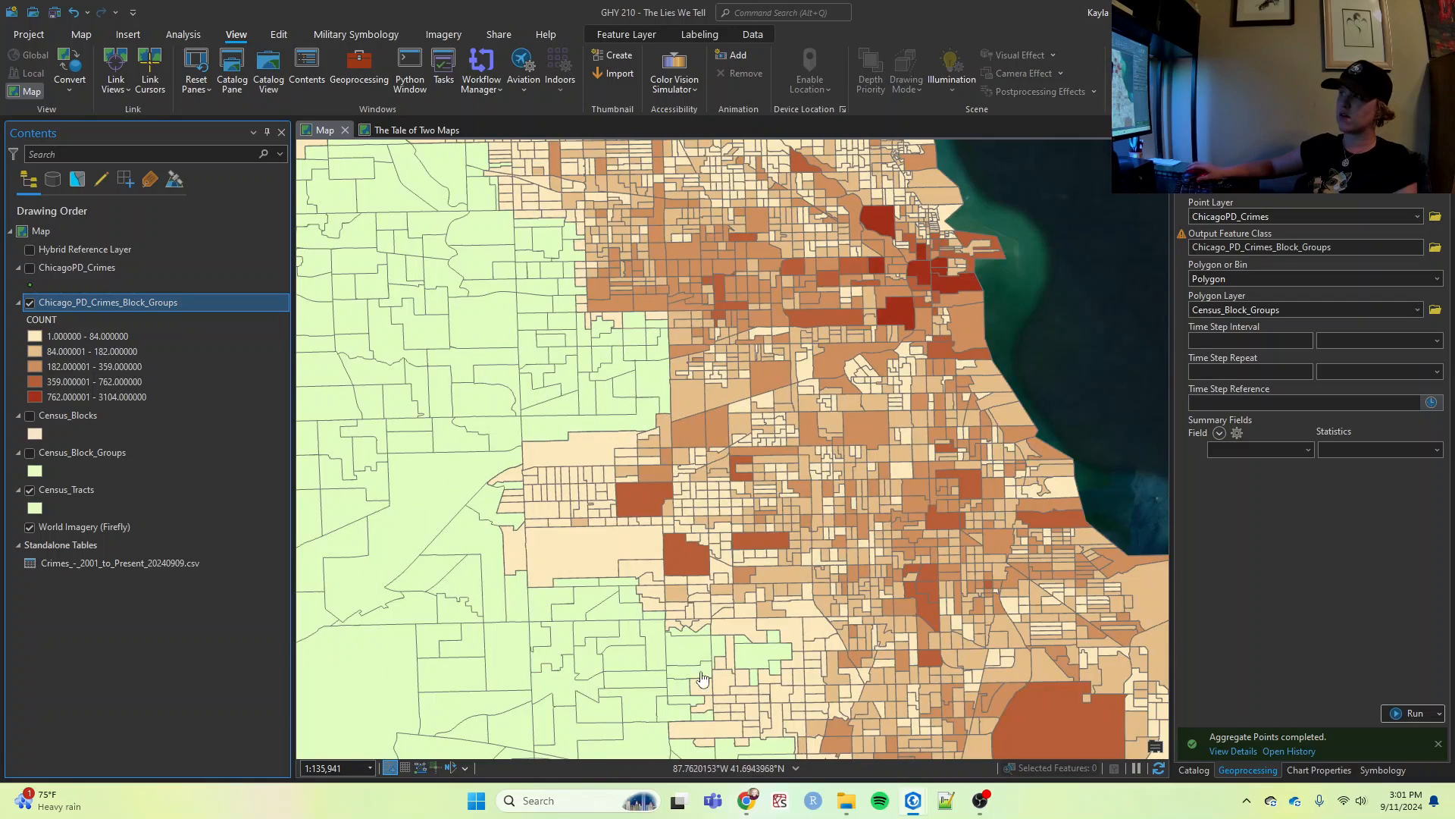
pyautogui.scroll(-2, 768, 485)
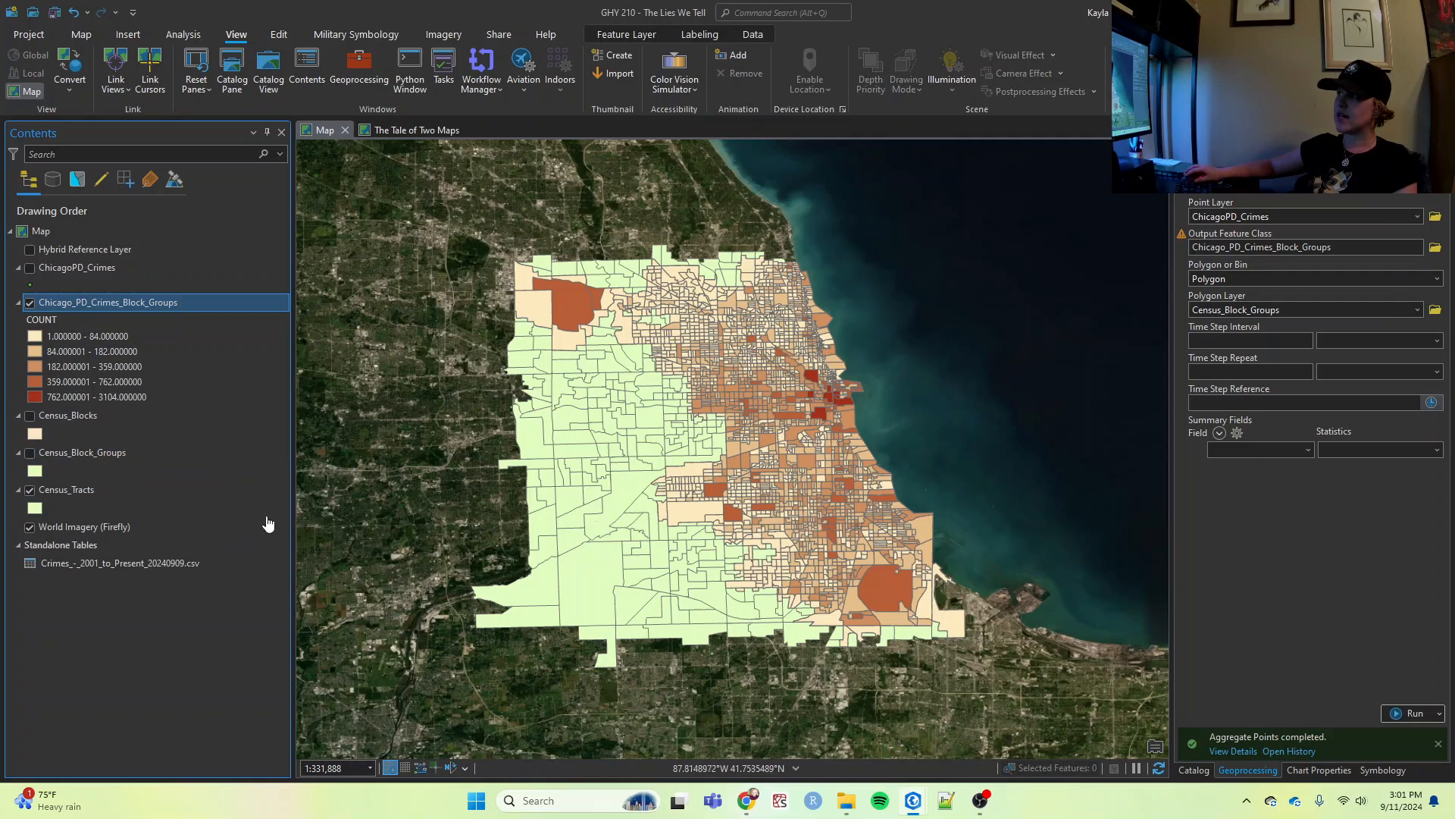
# Hide the Census_Tracts layer and briefly display Census_Block_Groups to compare its extent with the aggregated result
pyautogui.click(30, 490)
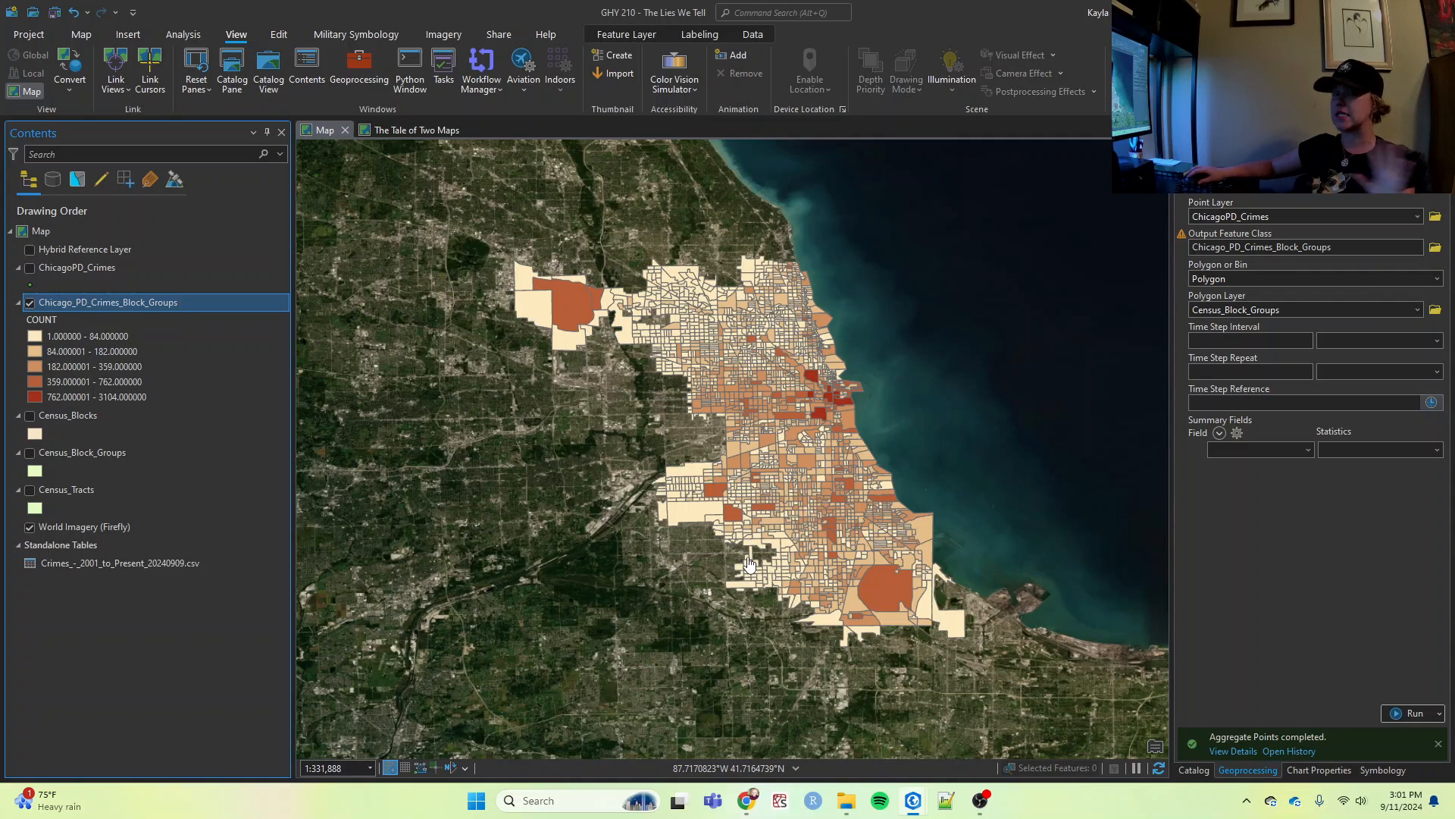
pyautogui.click(29, 453)
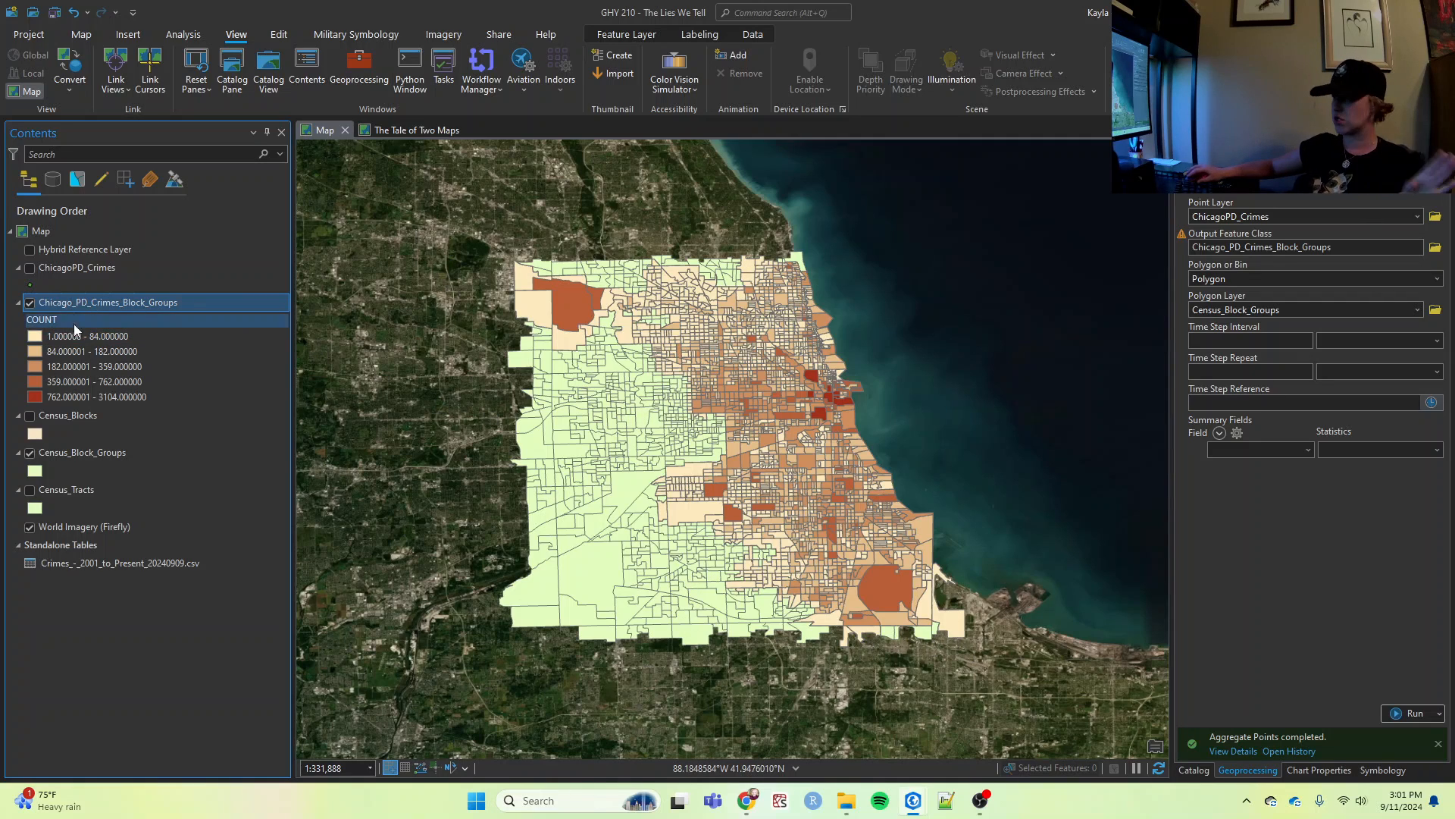
pyautogui.click(30, 453)
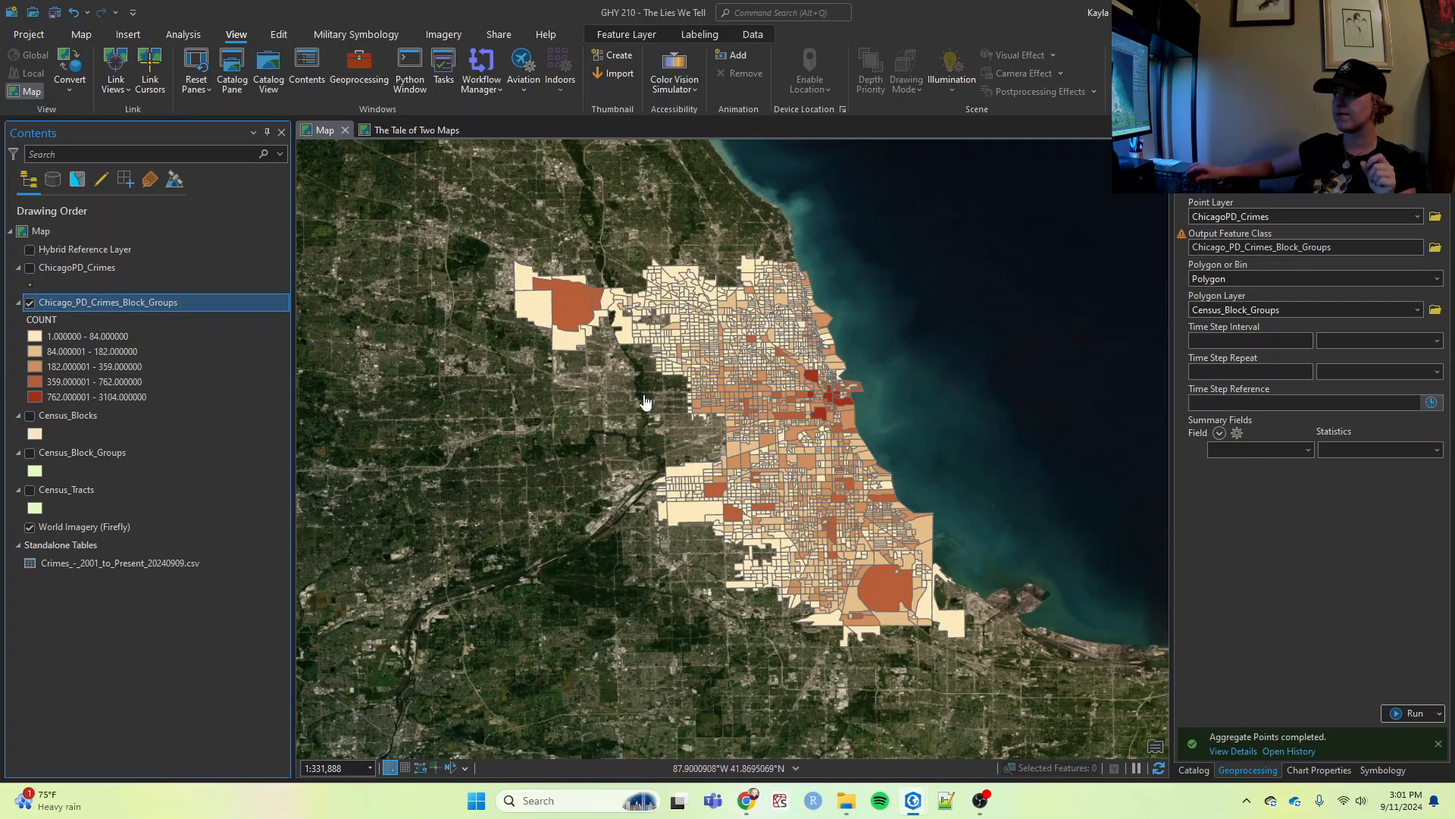
# Open the Chicago_PD_Crimes_Block_Groups attribute table and sort it by the COUNT field in descending order
pyautogui.rightClick(109, 302)
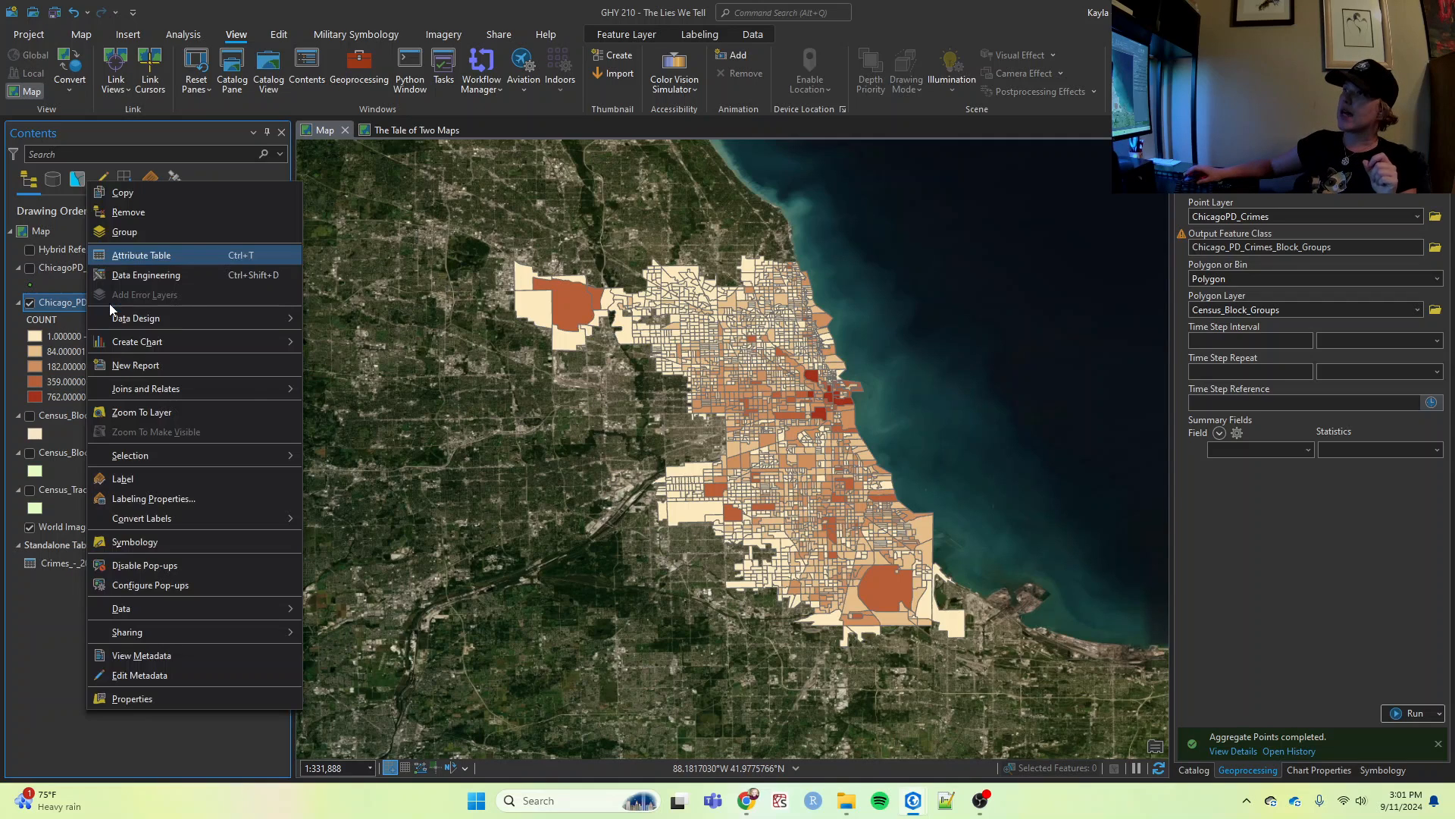
pyautogui.click(152, 255)
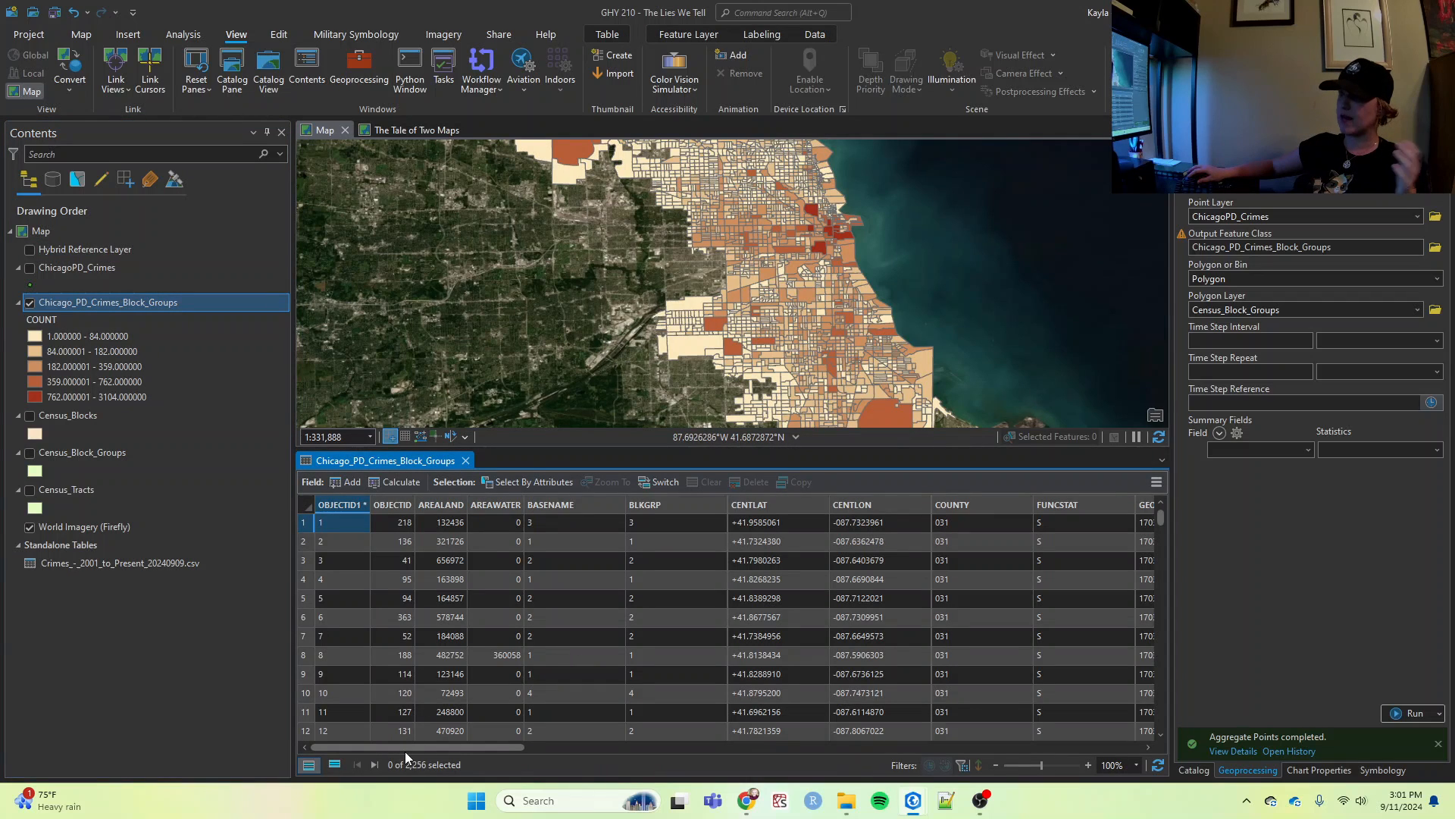
pyautogui.moveTo(412, 746); pyautogui.dragTo(1140, 759)
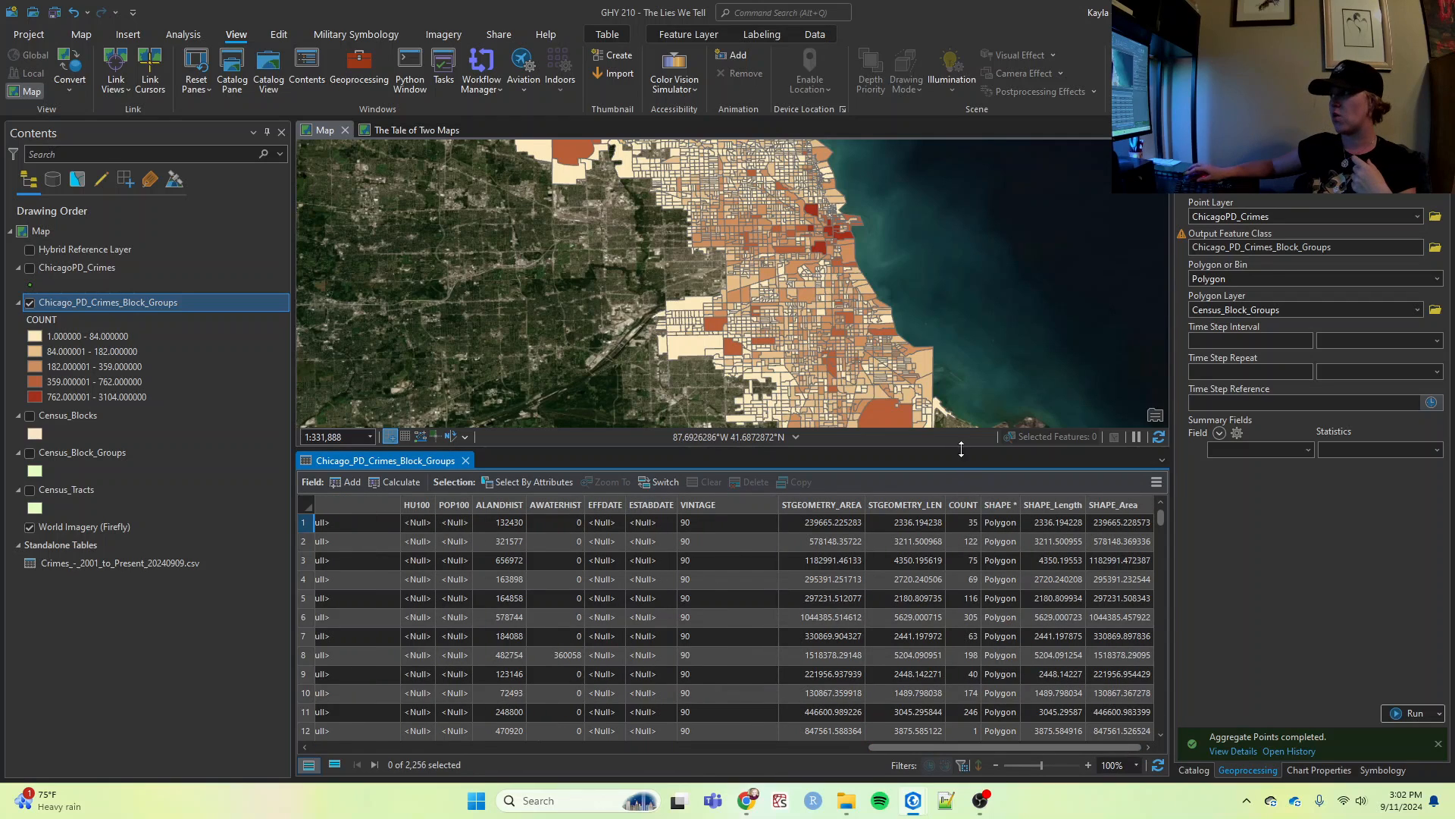
pyautogui.rightClick(970, 506)
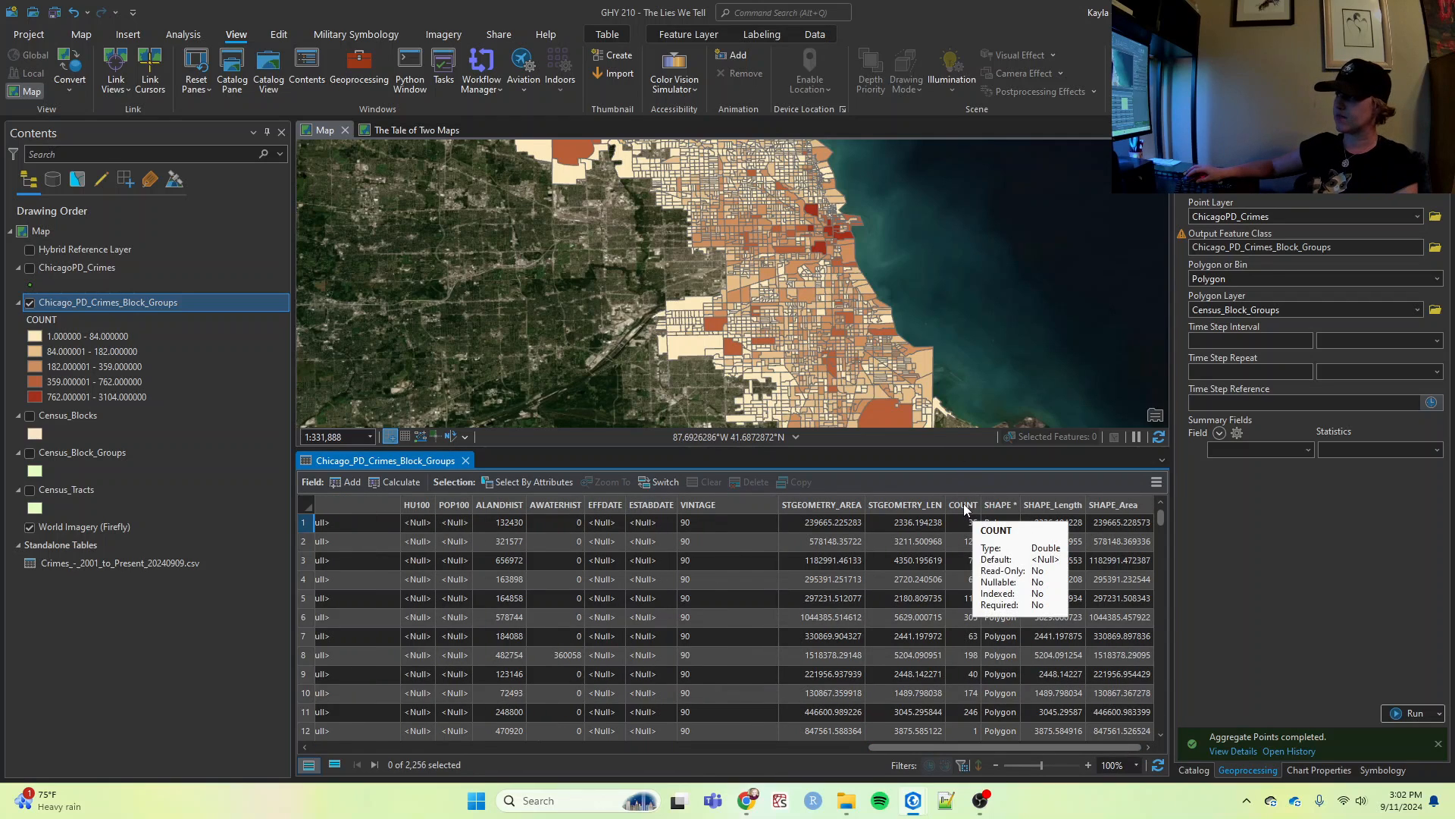
pyautogui.click(964, 506)
pyautogui.doubleClick(965, 507)
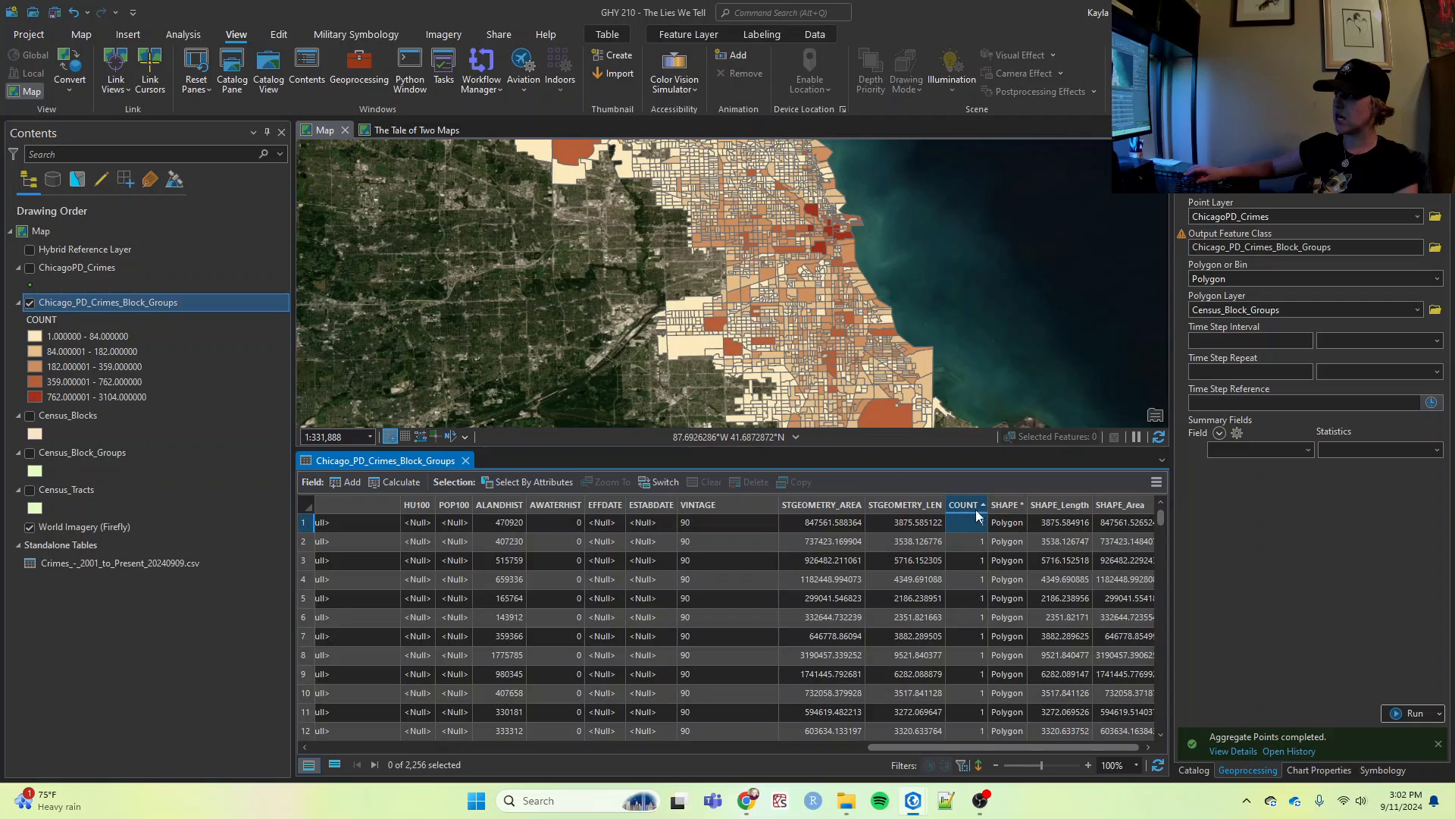
pyautogui.click(958, 507)
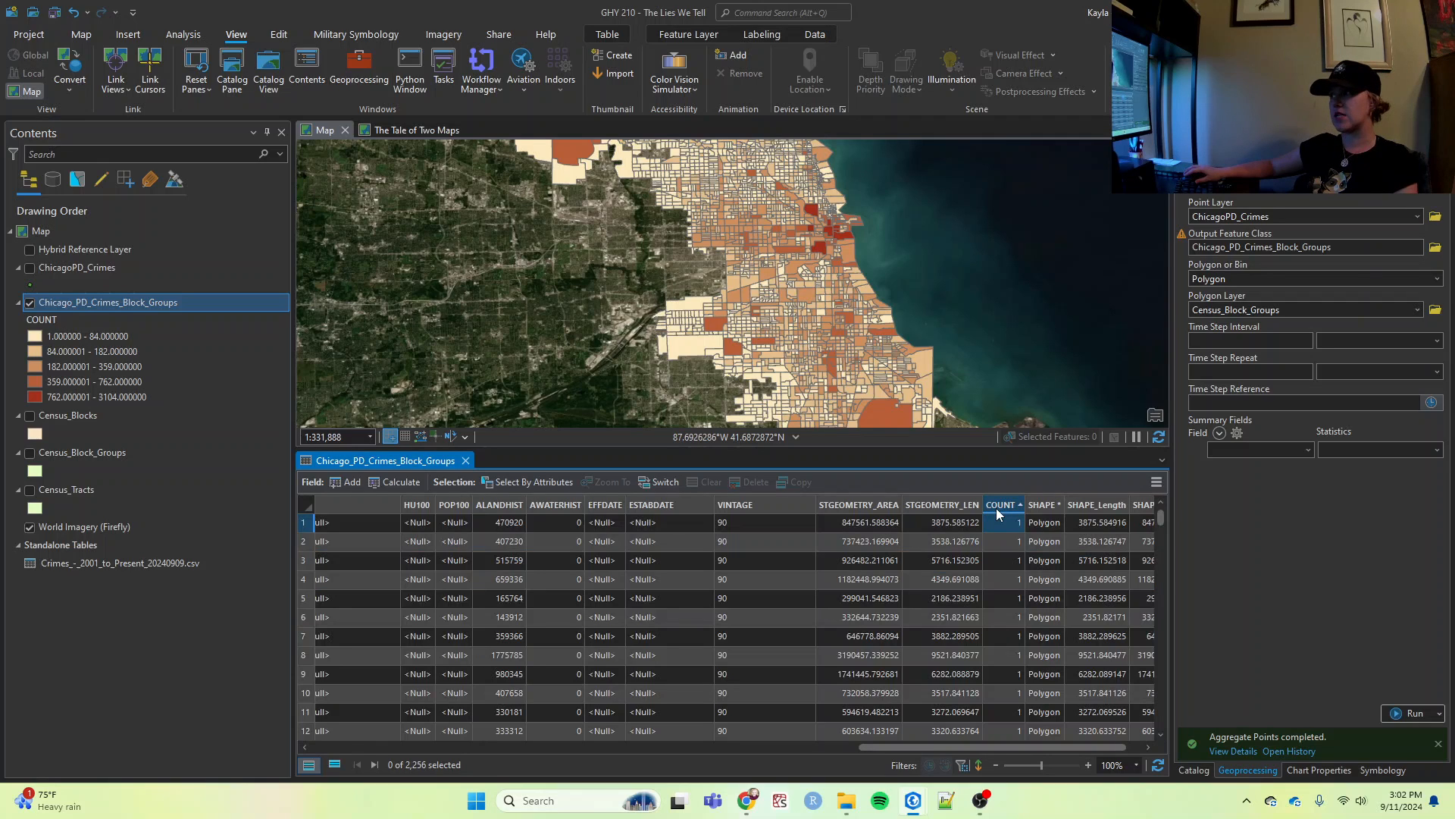
pyautogui.rightClick(996, 508)
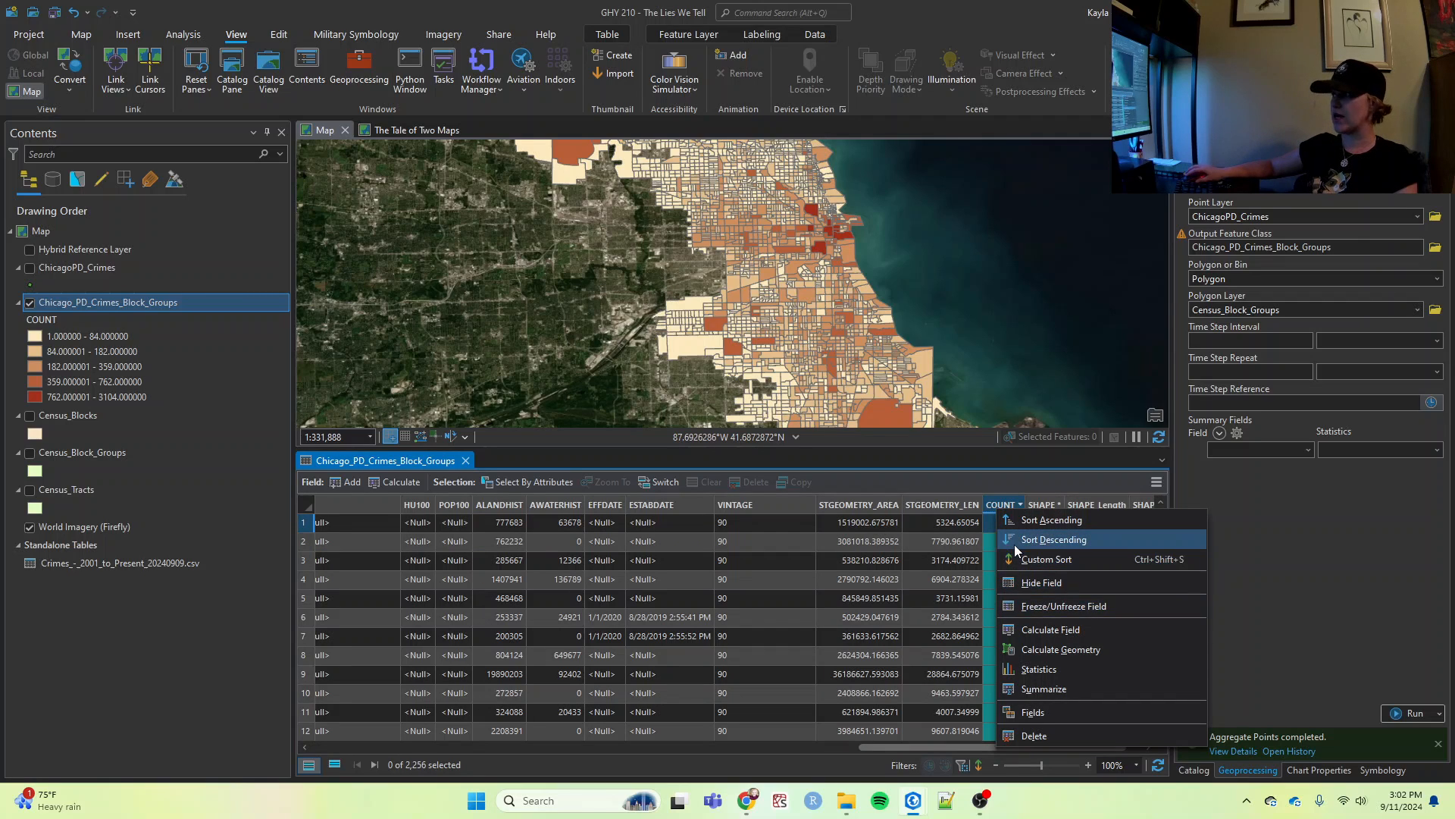
pyautogui.click(1054, 540)
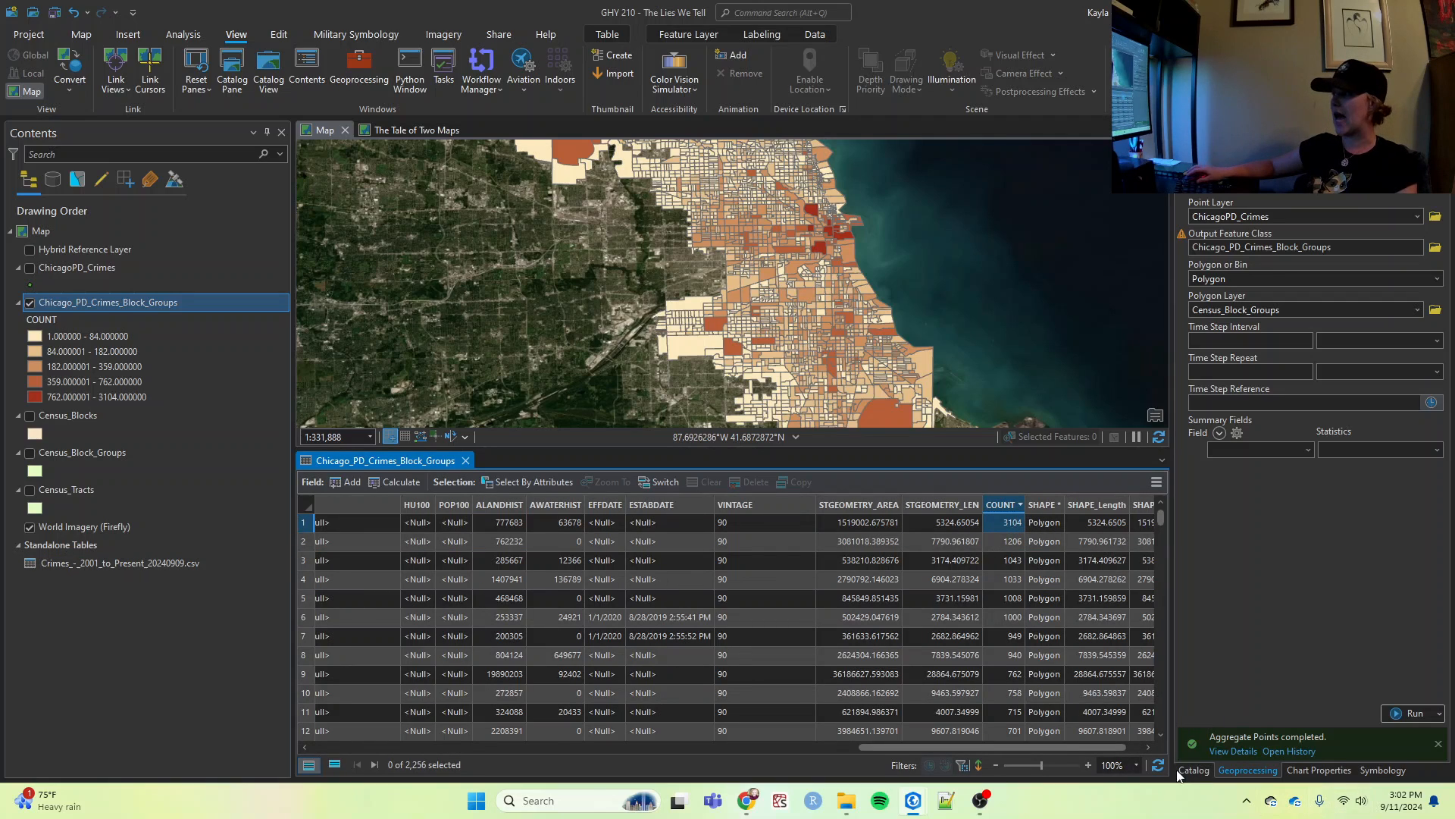
# Select each of the first three block group records one at a time and locate them on the map
pyautogui.moveTo(1034, 748); pyautogui.dragTo(455, 737)
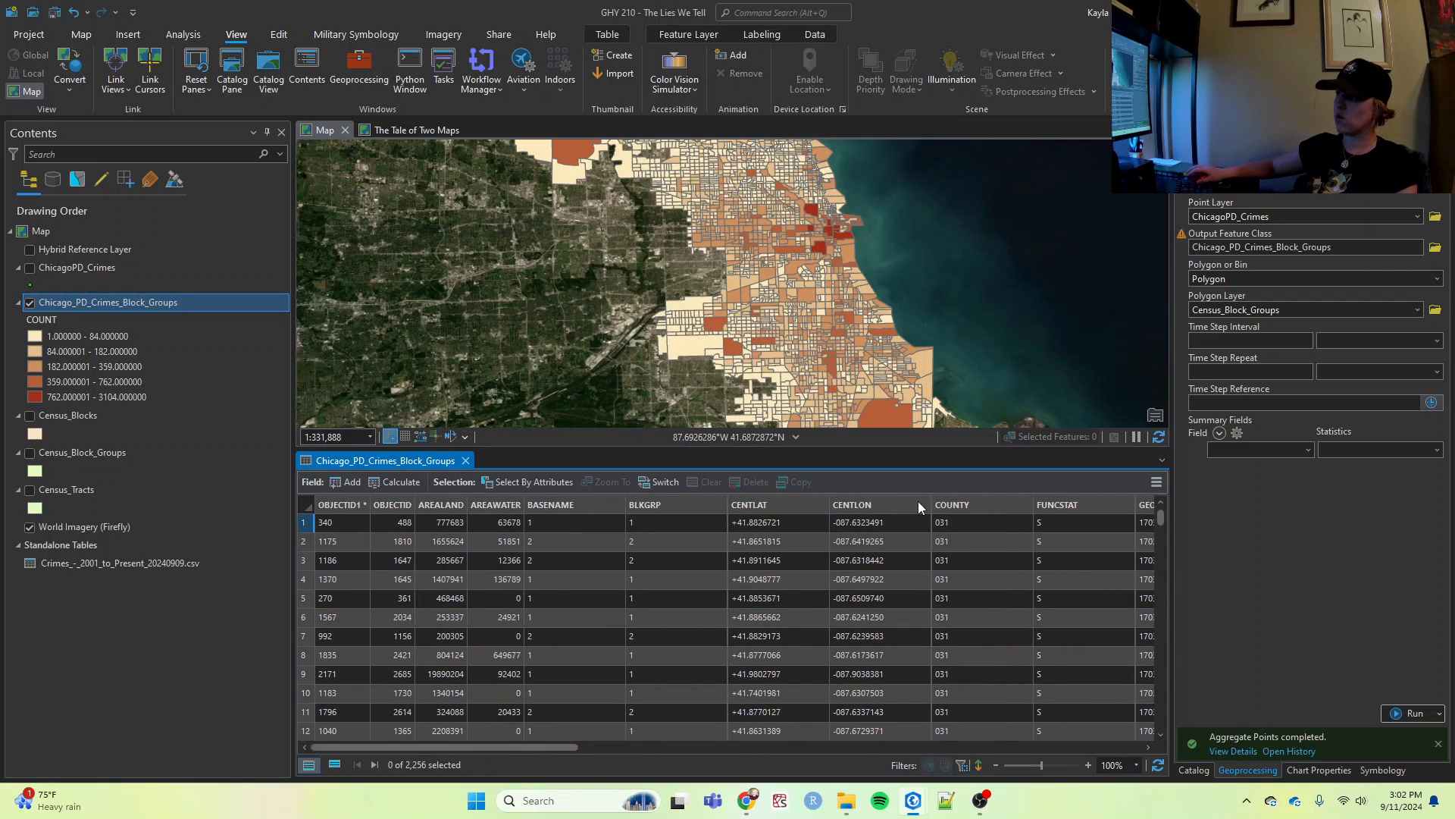
pyautogui.click(302, 527)
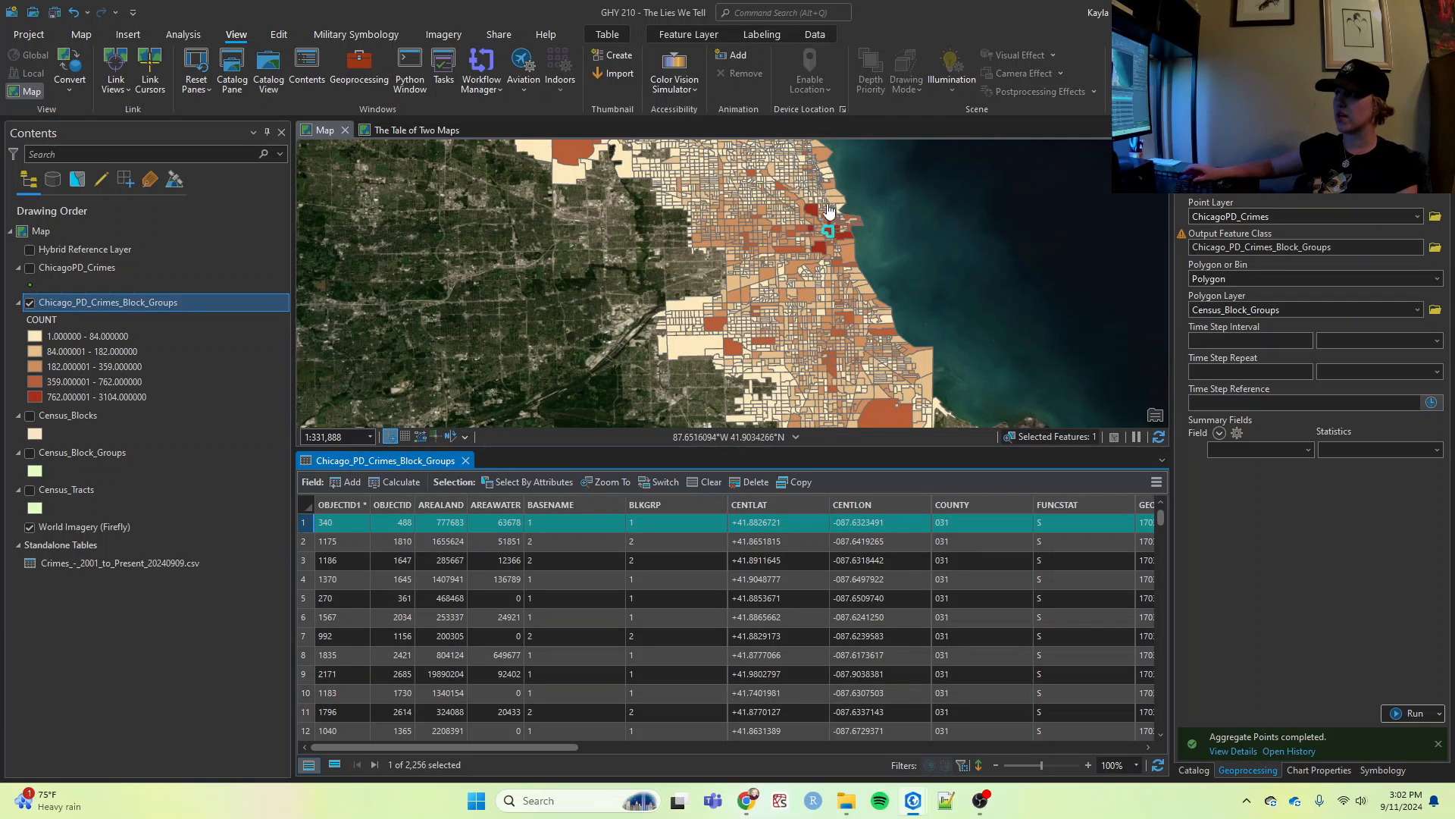
pyautogui.scroll(4, 828, 224)
pyautogui.scroll(4, 859, 272)
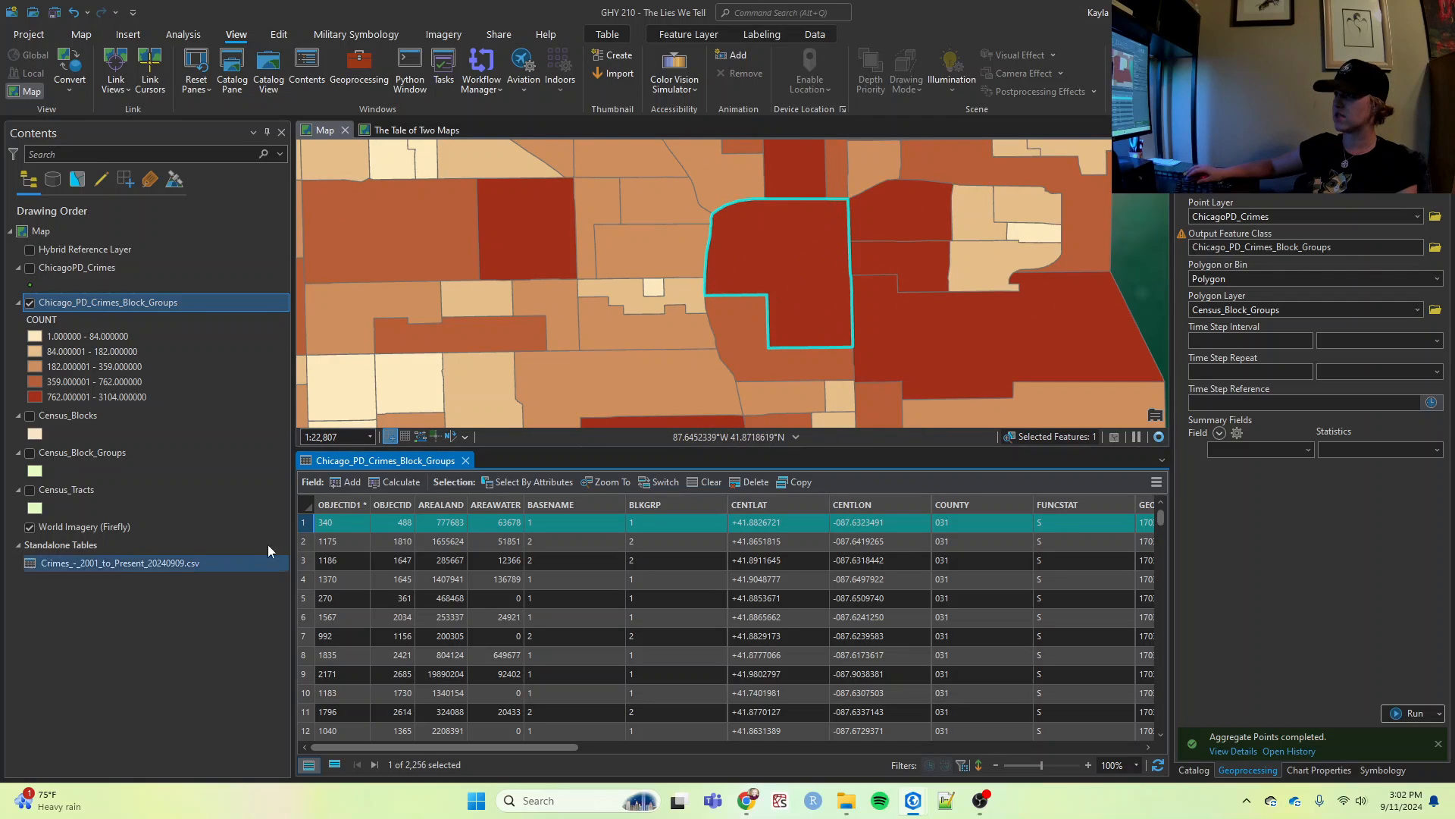
pyautogui.click(303, 541)
pyautogui.scroll(-6, 704, 351)
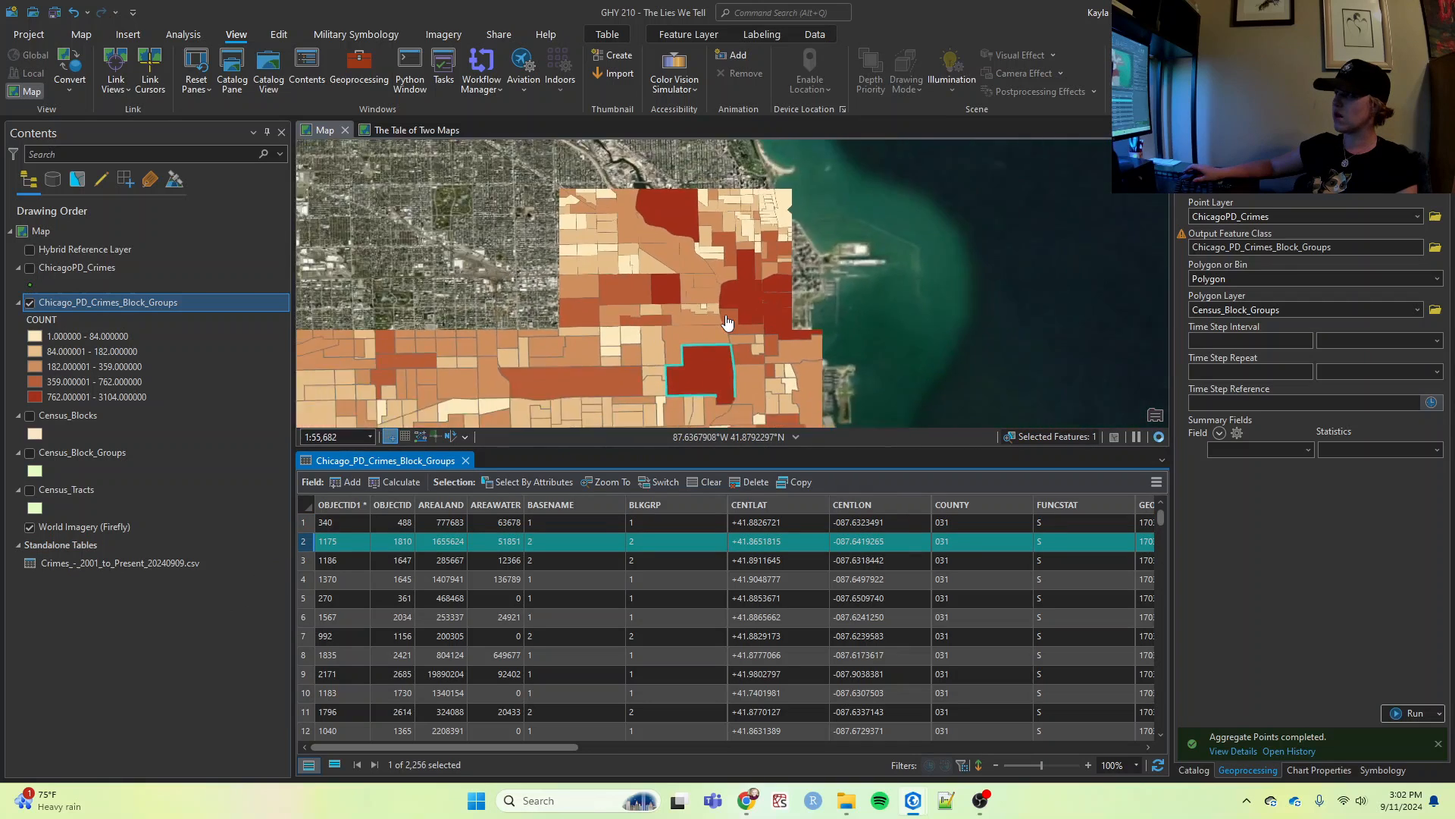
pyautogui.click(306, 561)
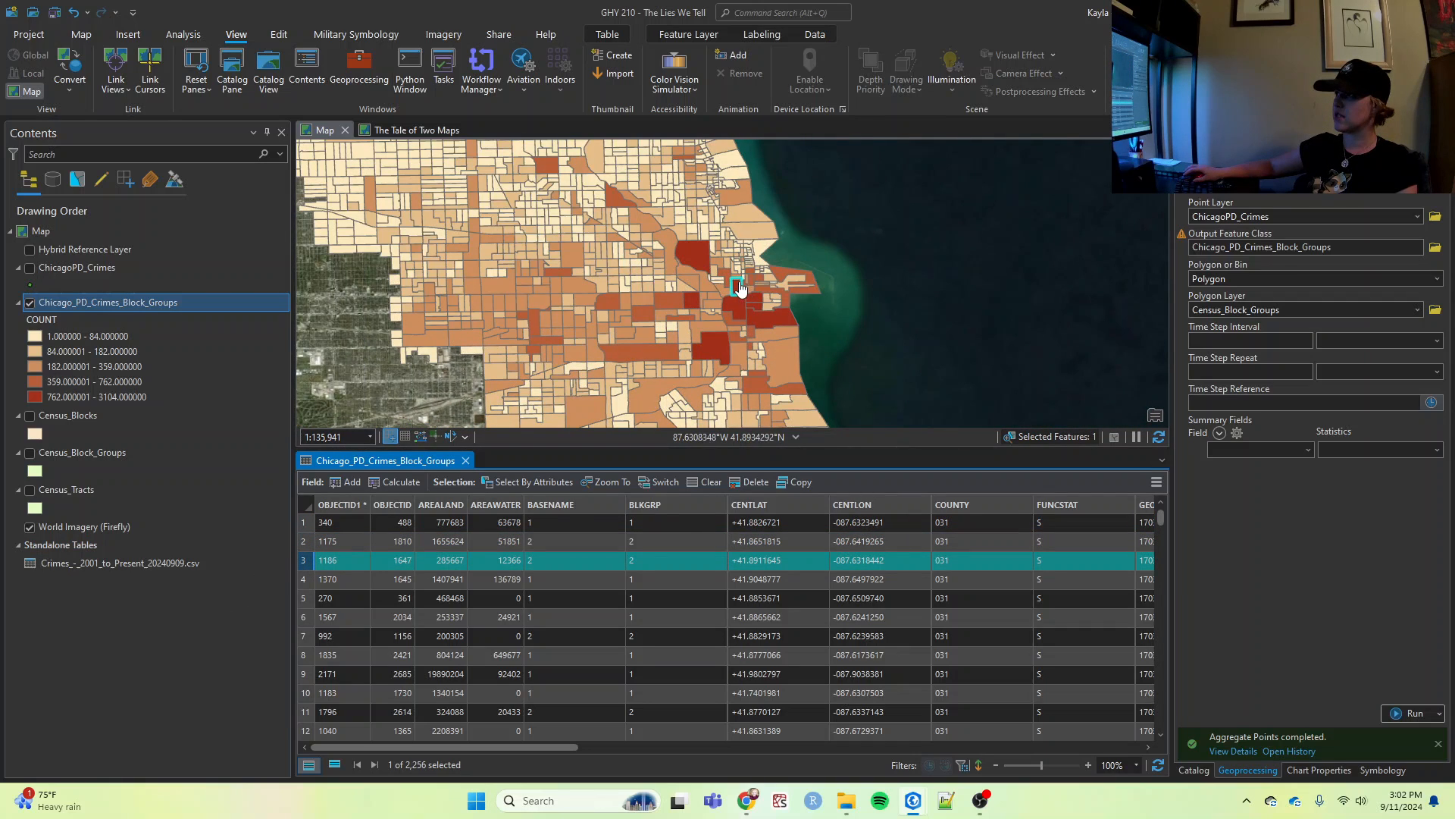
# Select the three block groups with the highest crime counts together, review their attributes, and close the table
pyautogui.moveTo(302, 521); pyautogui.dragTo(302, 562)
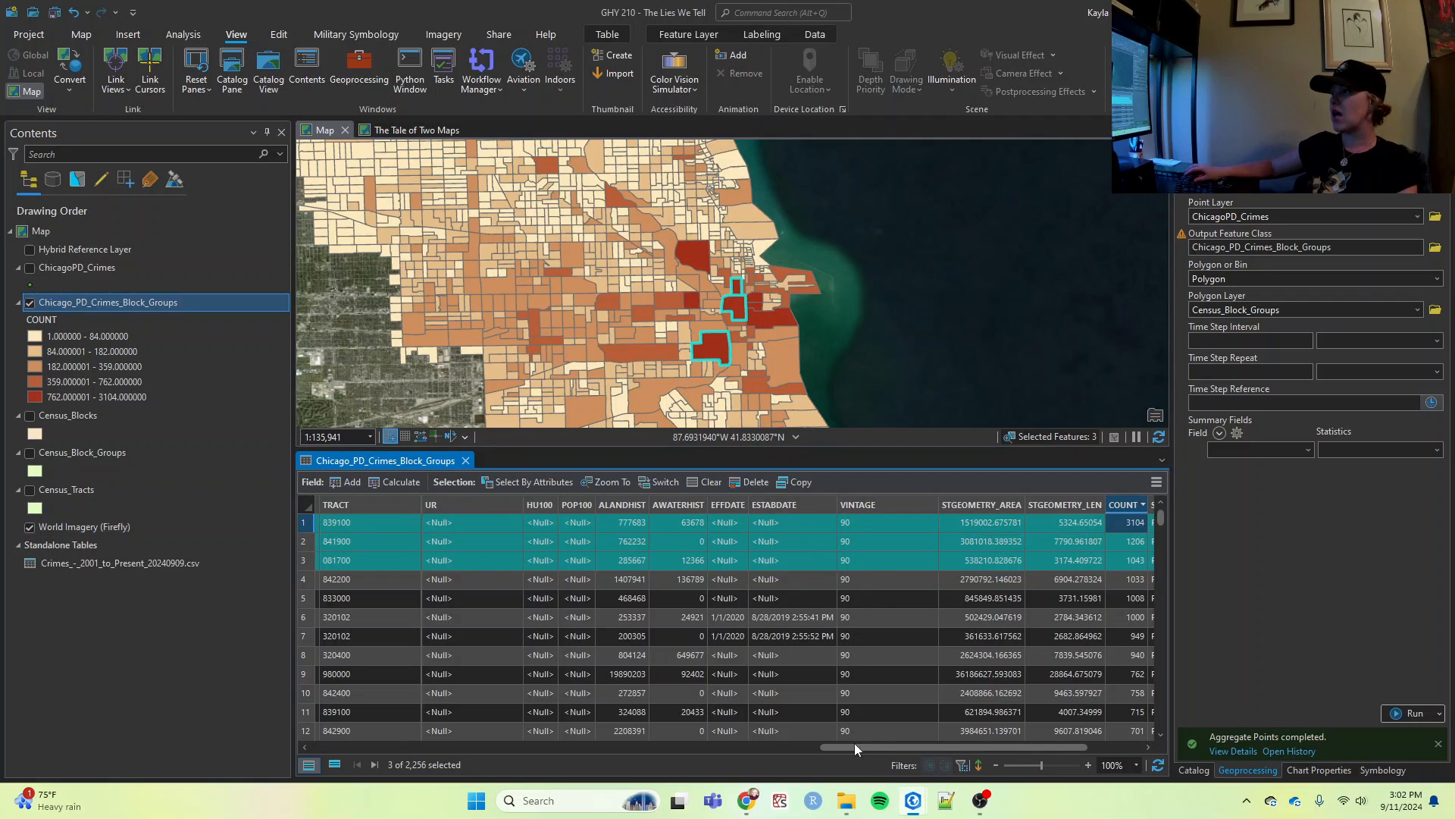
pyautogui.moveTo(849, 748); pyautogui.dragTo(284, 720)
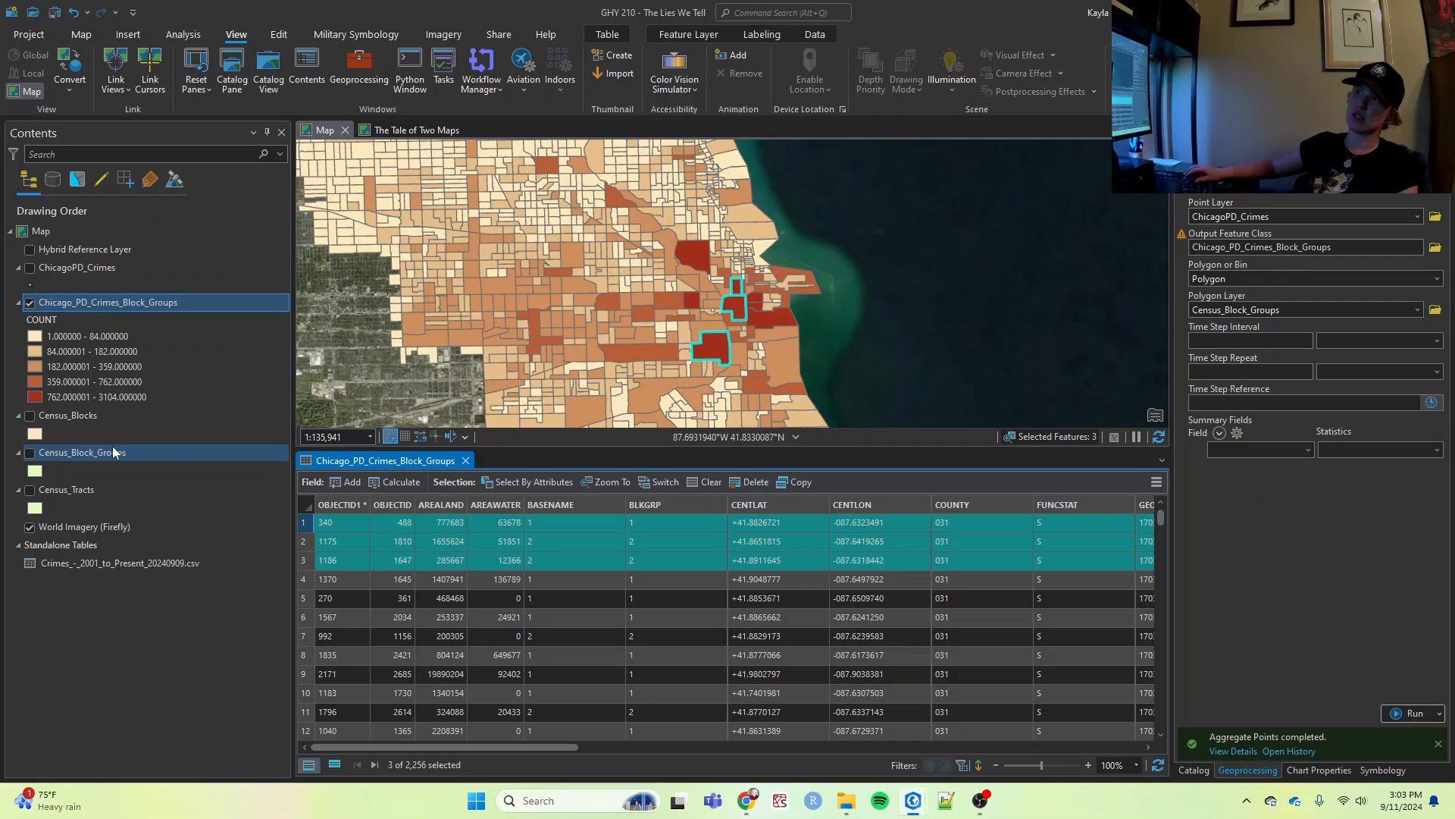
pyautogui.hscroll(5, 944, 744)
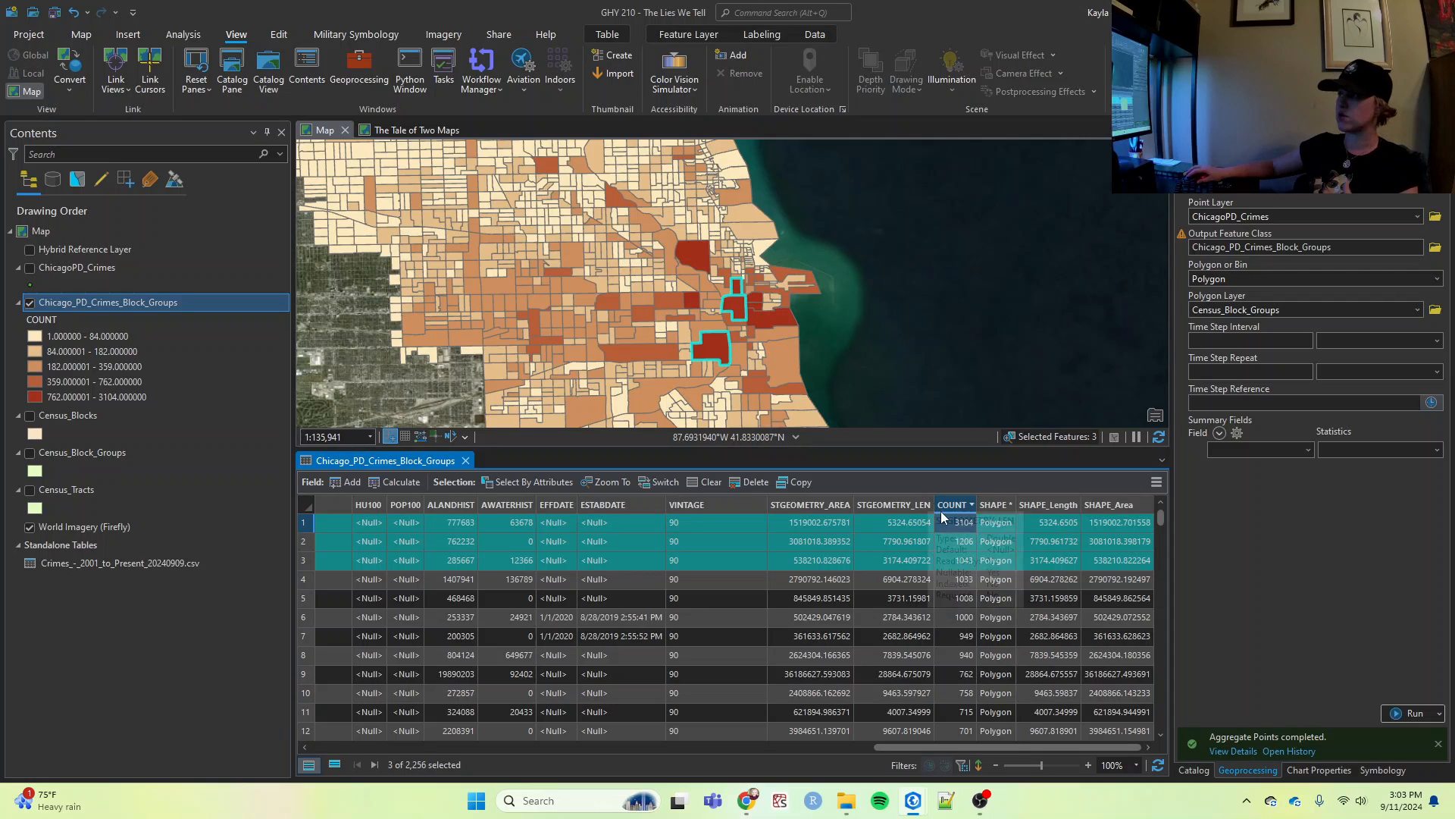
pyautogui.click(466, 460)
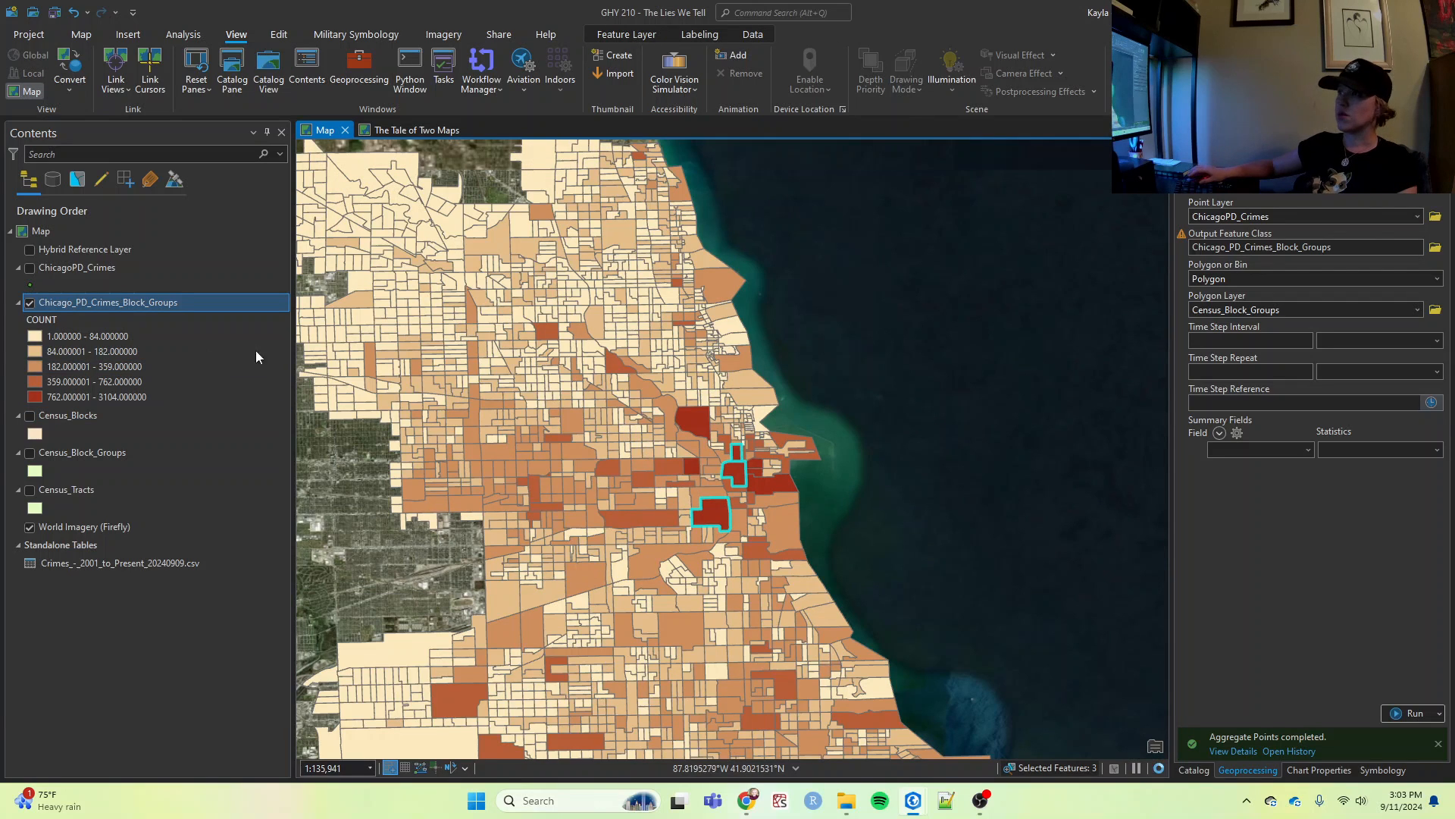